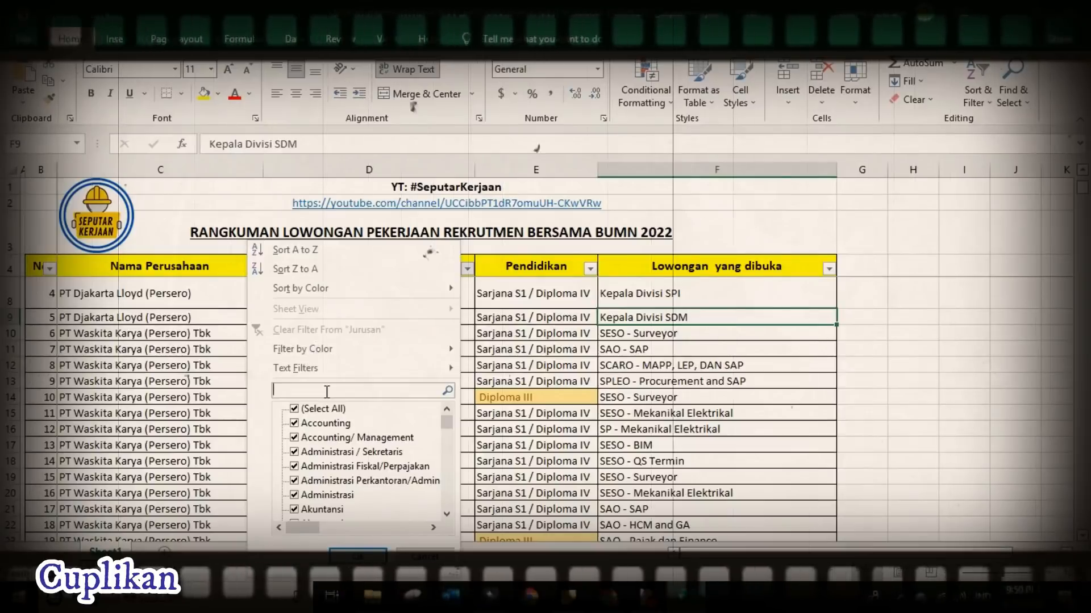
- Filter the Jurusan column on 'akutansi' so only the accounting-major rows remain
type("akutan")
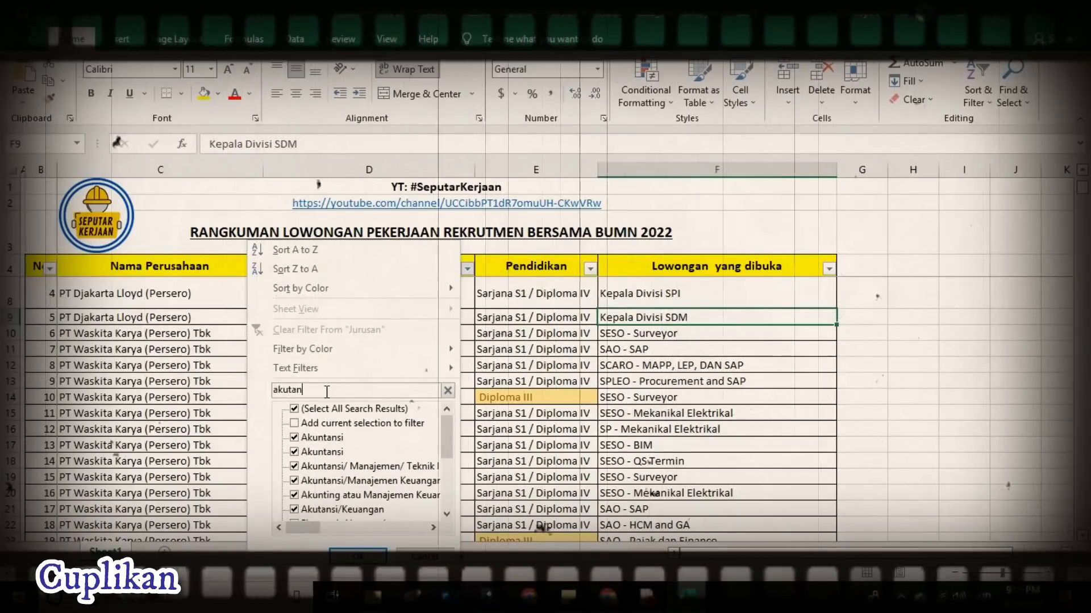
type("si")
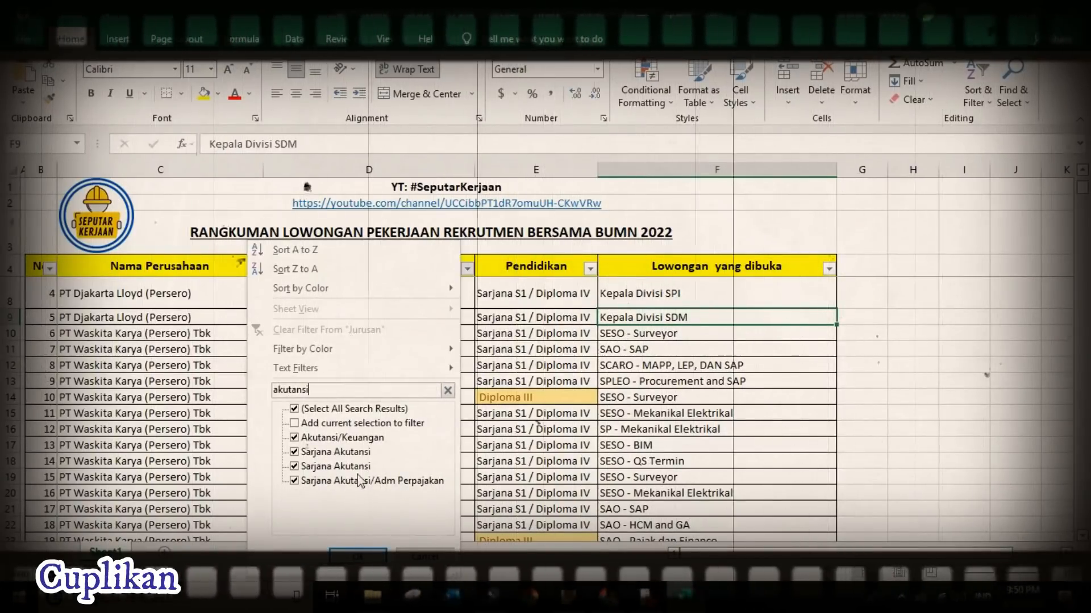
key("Return")
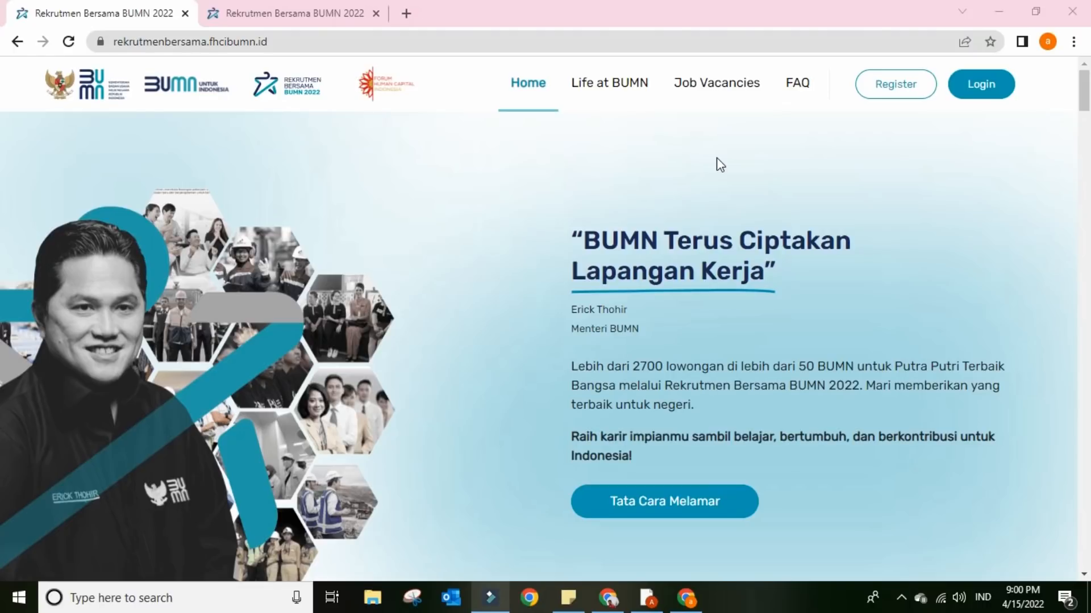
- Go to the Register page from the Rekrutmen Bersama BUMN 2022 home page
left_click(897, 93)
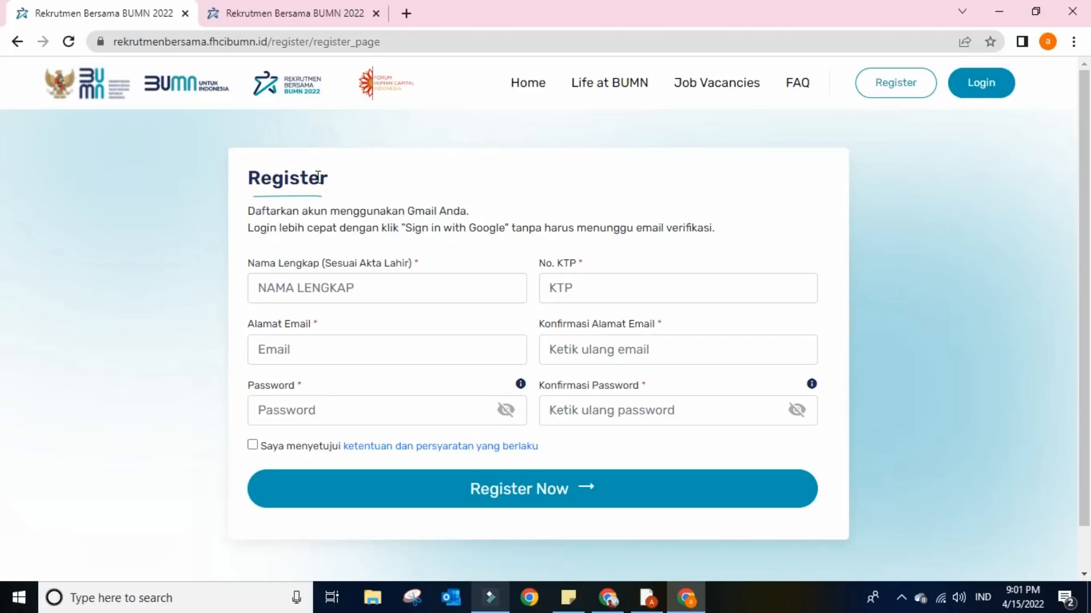
left_click(352, 285)
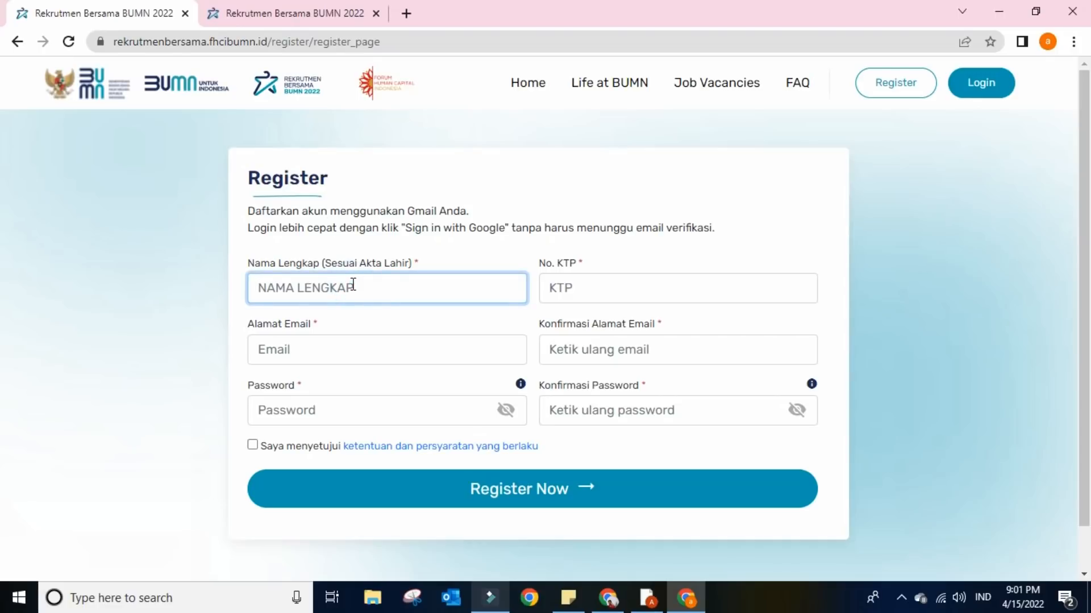
left_click(574, 290)
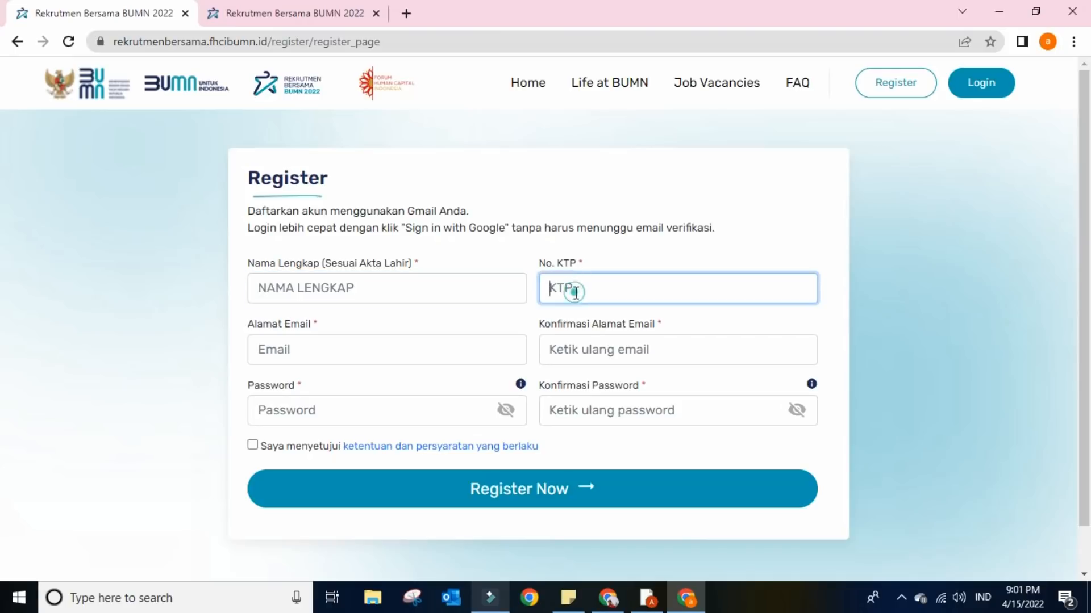
left_click(427, 345)
type("test@gmail.co")
key("BackSpace")
key("BackSpace")
key("BackSpace")
key("BackSpace")
key("BackSpace")
key("BackSpace")
key("BackSpace")
key("BackSpace")
key("BackSpace")
key("BackSpace")
key("BackSpace")
key("BackSpace")
key("BackSpace")
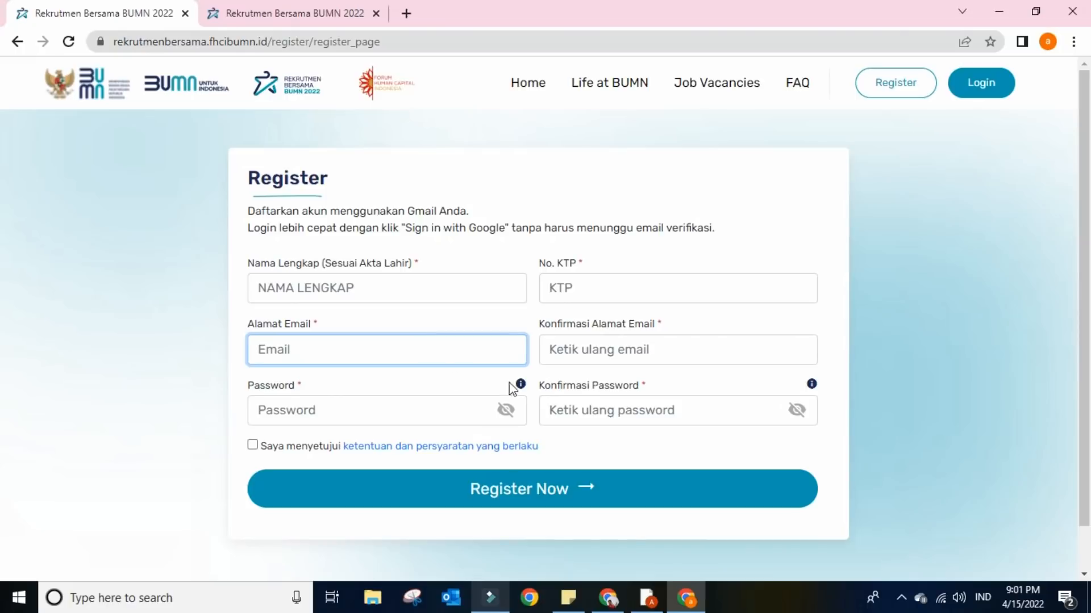
left_click(562, 355)
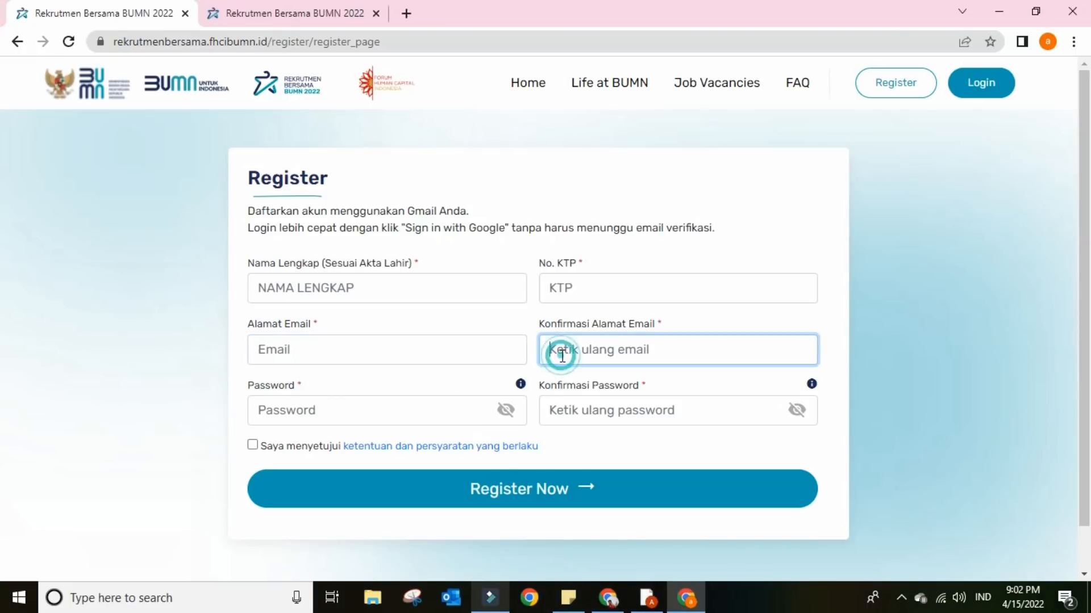
left_click(442, 413)
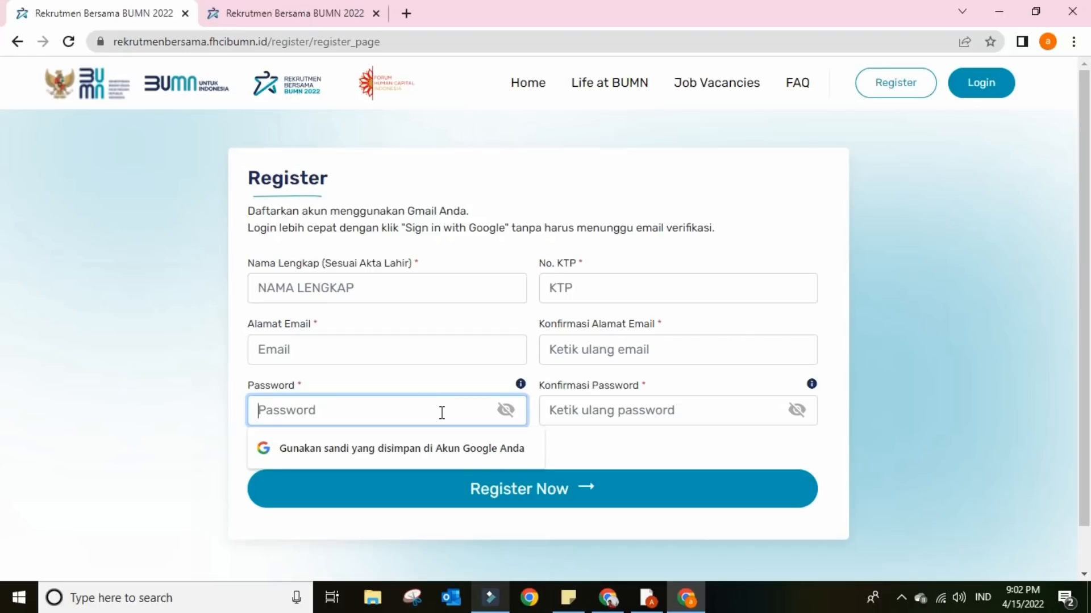
left_click(503, 420)
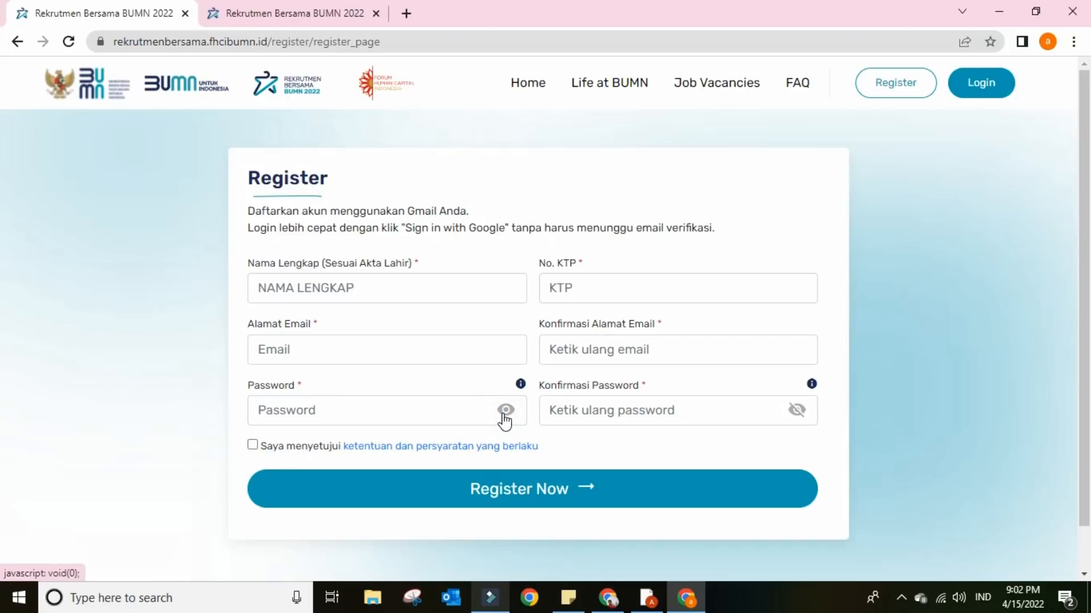
- Type the chosen account password into the Password field
left_click(466, 411)
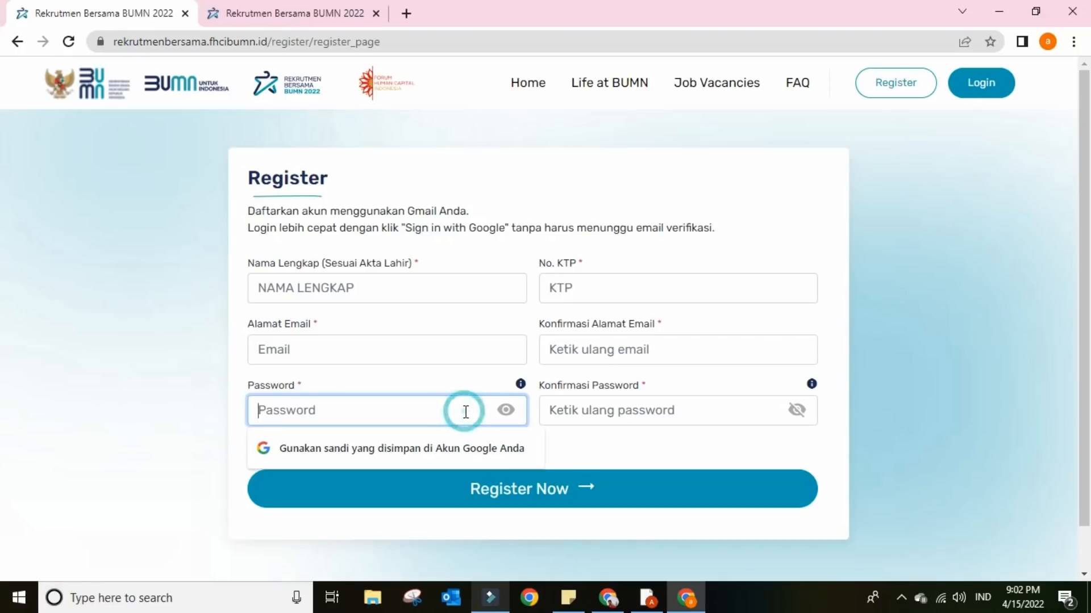
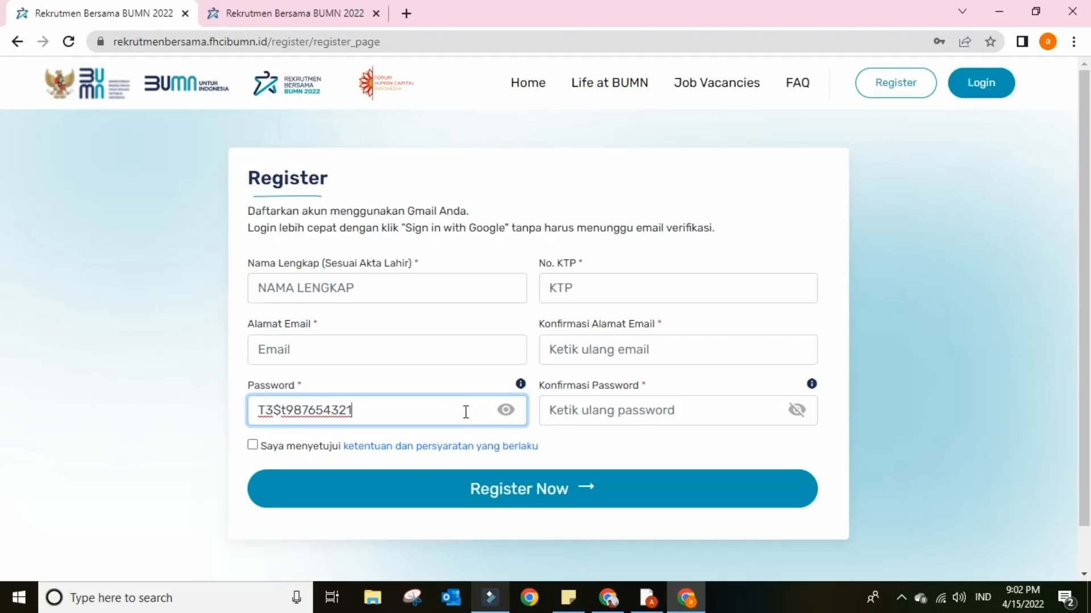
left_click(574, 410)
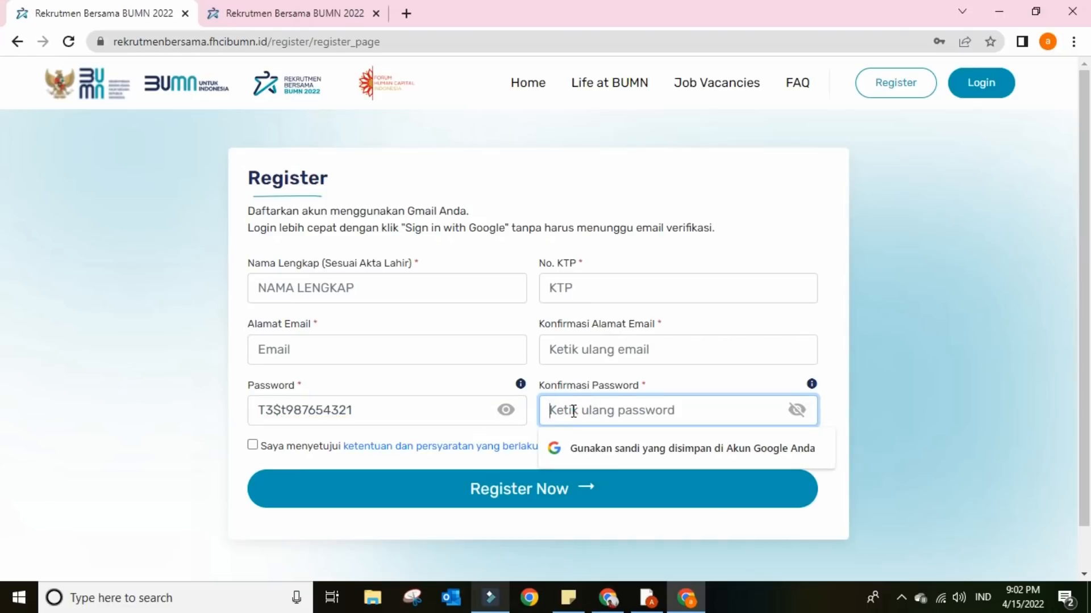
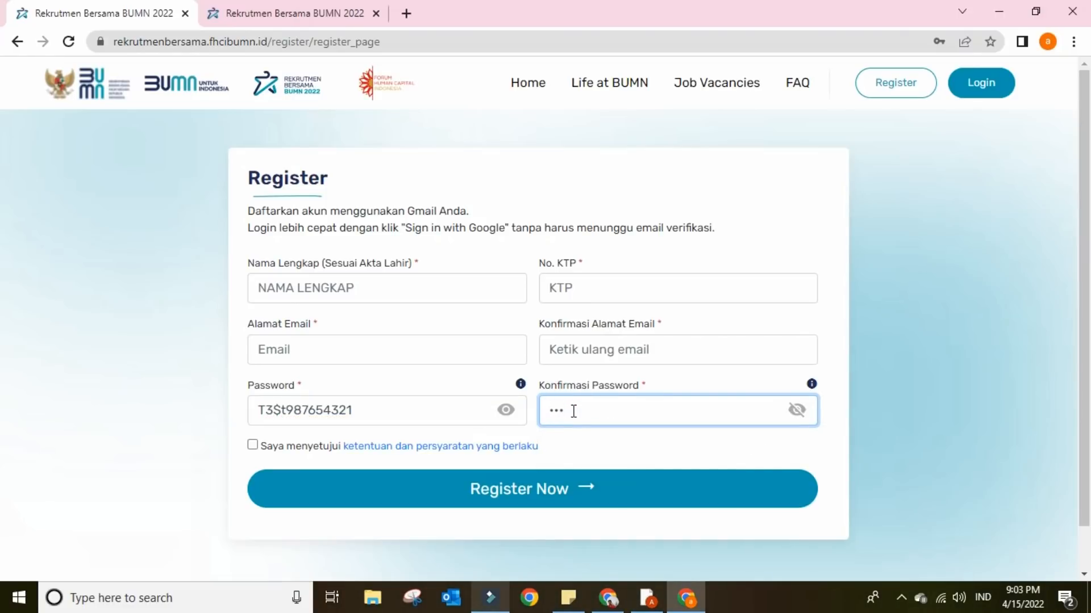
- Repeat the password in Konfirmasi Password, reveal it, and tick the terms agreement
left_click(795, 410)
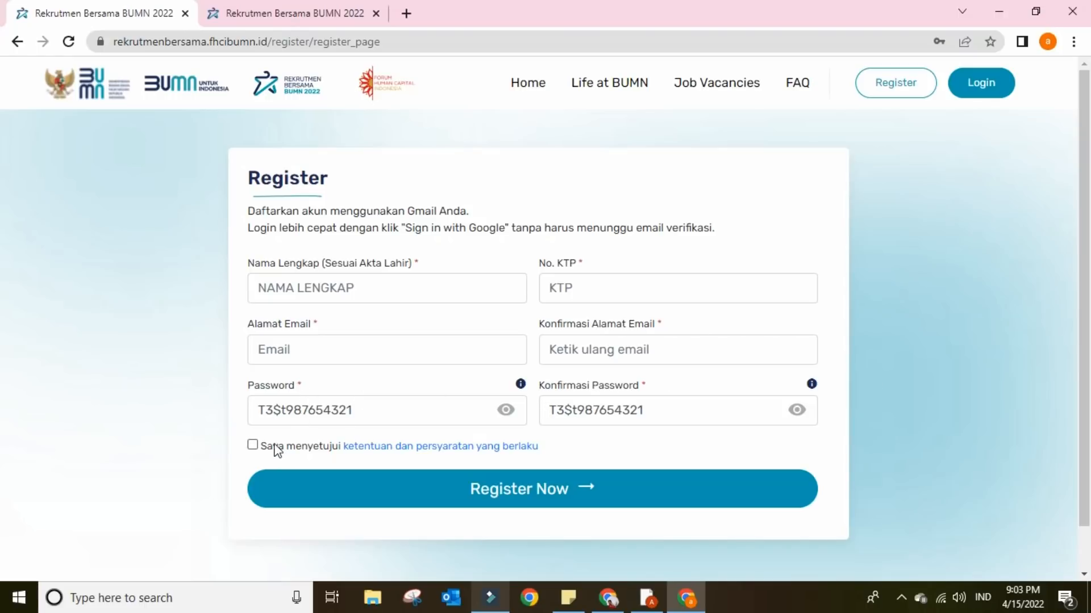
left_click(253, 446)
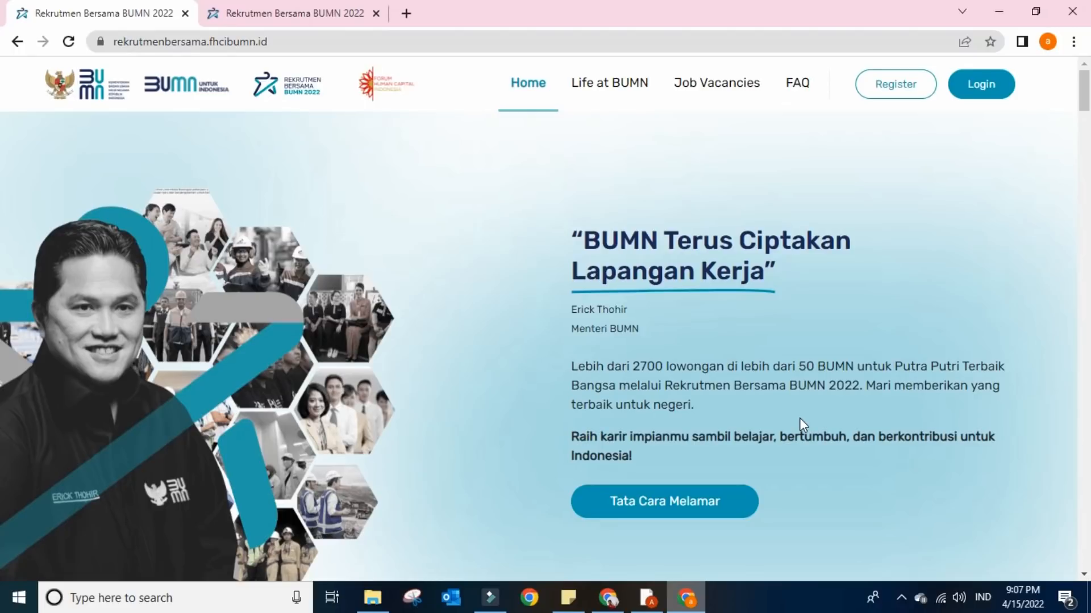
- Keep retrying Login until the Sign In form loads past the high-traffic notice
left_click(996, 91)
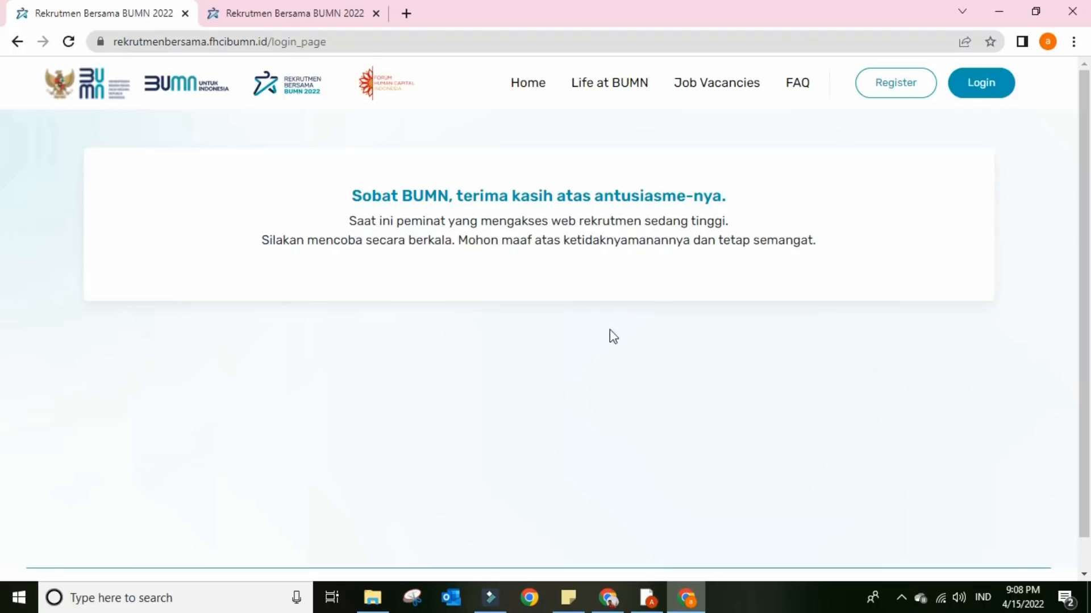
left_click(1006, 83)
left_click(972, 90)
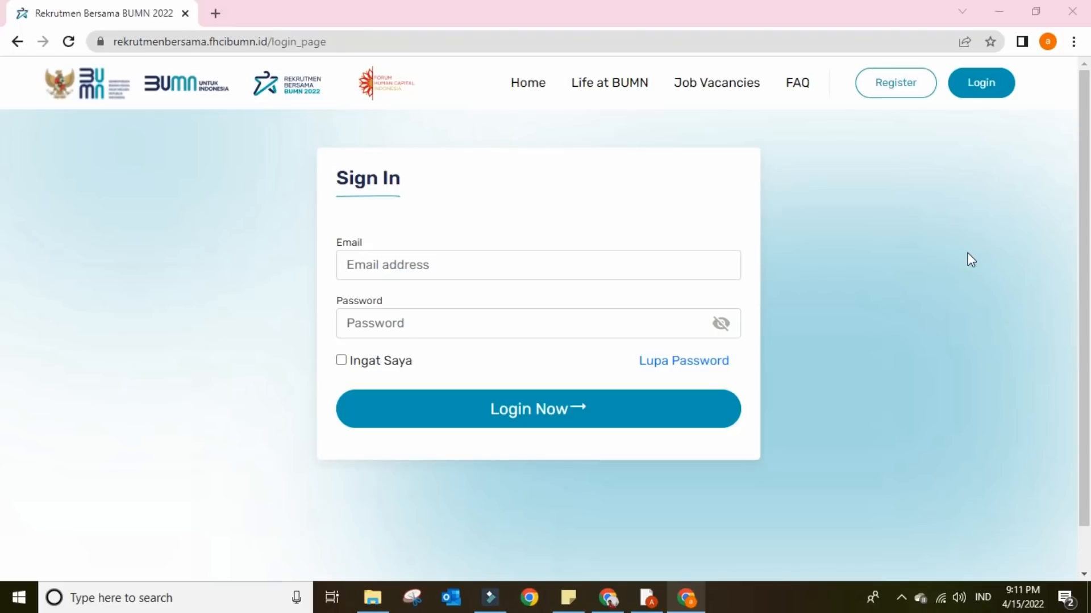
- Sign in with the account e-mail and password, with Ingat Saya ticked
left_click(457, 263)
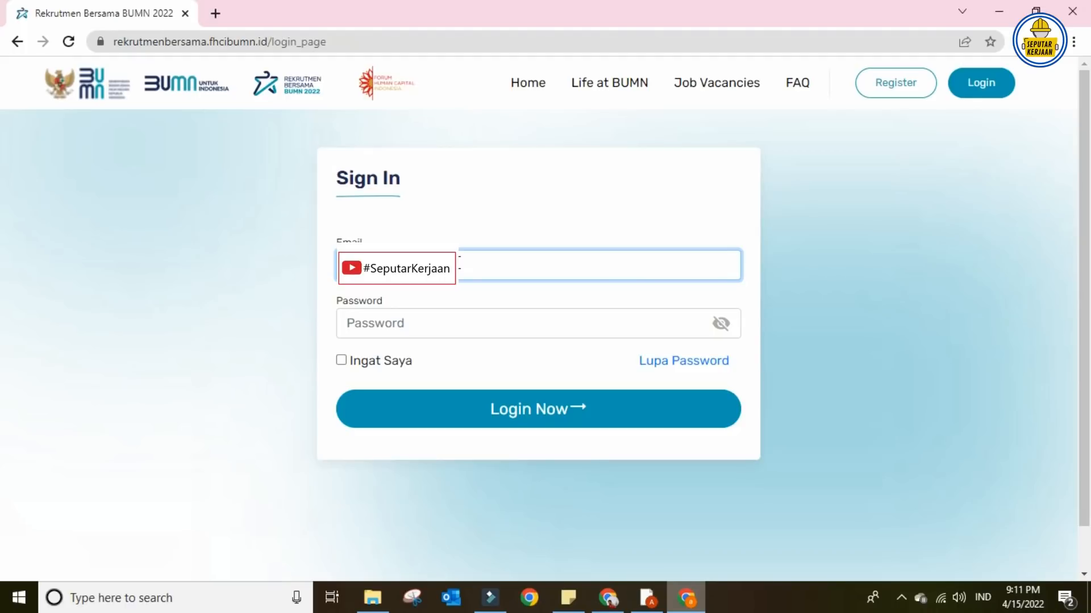
type("mail.com")
left_click(444, 312)
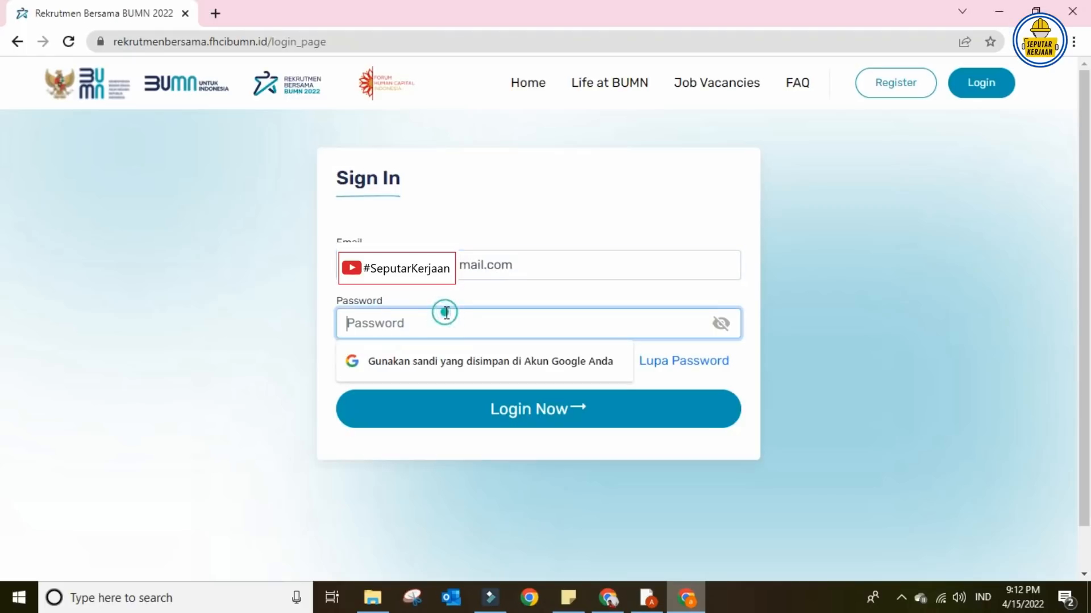
type("•")
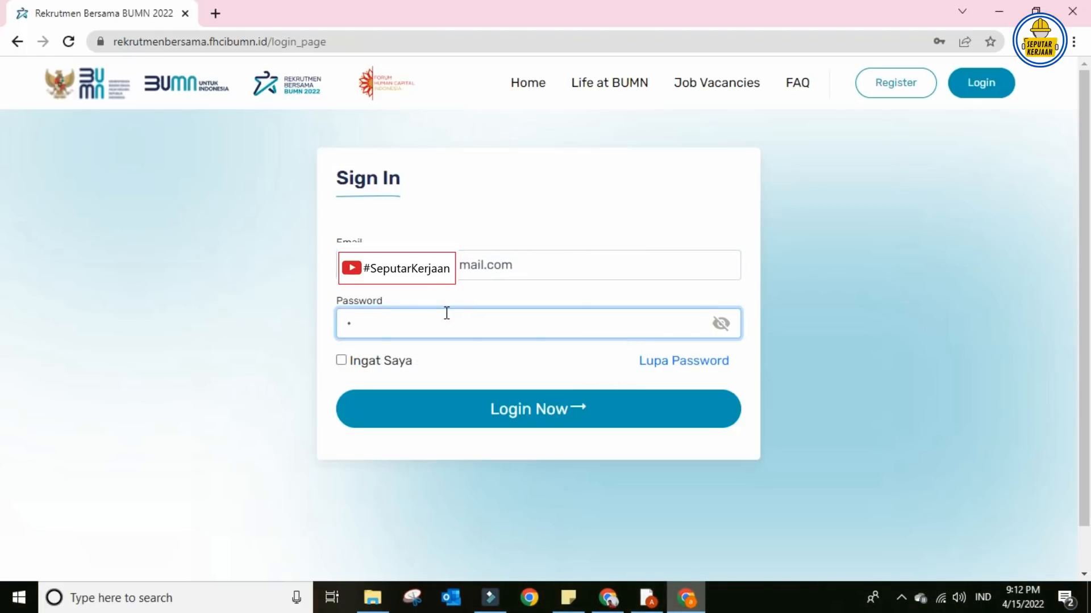
type("••••••••••••••••••")
left_click(341, 360)
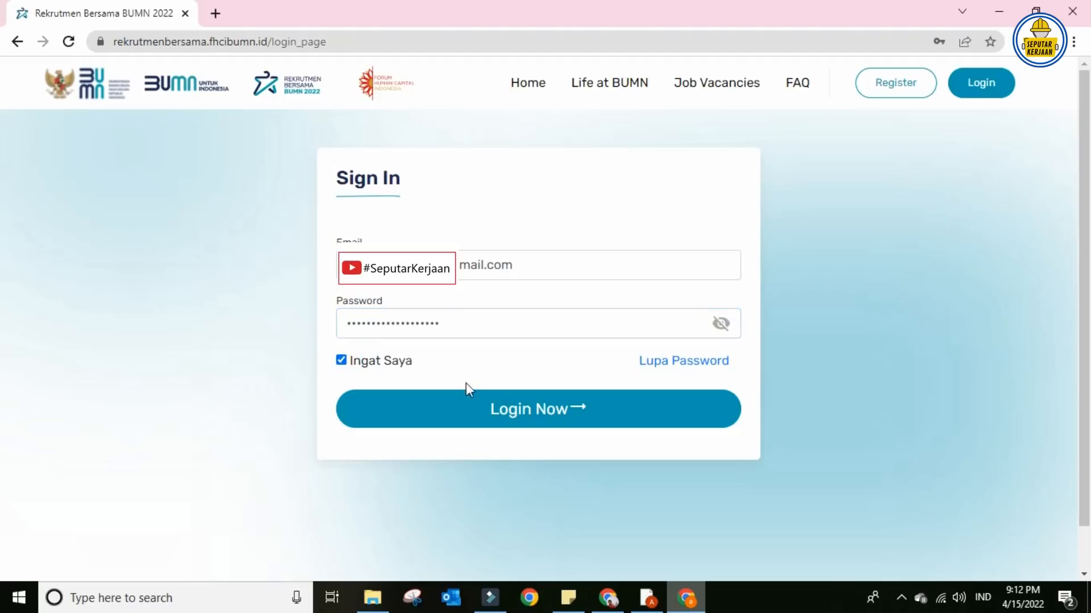
left_click(472, 409)
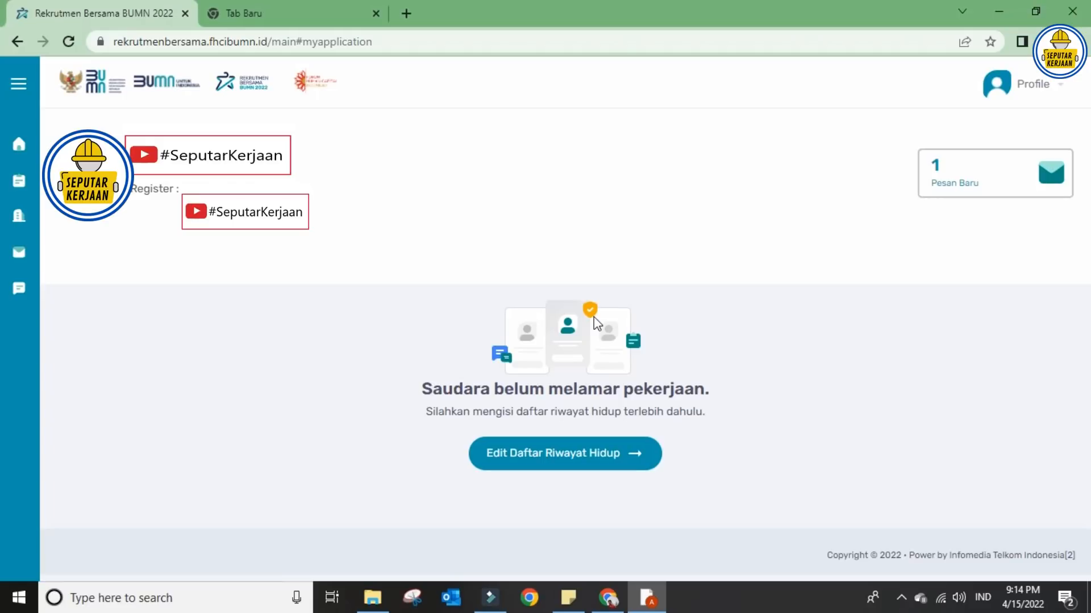
- Open the CV preview via Edit Daftar Riwayat Hidup, then choose Ubah Data
left_click(554, 458)
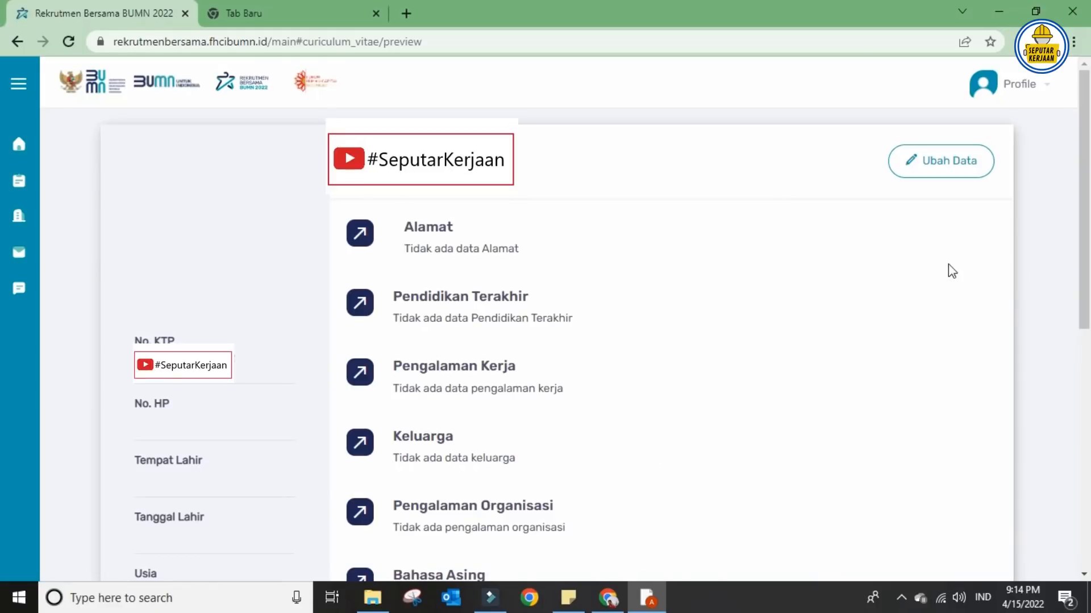
left_click(954, 170)
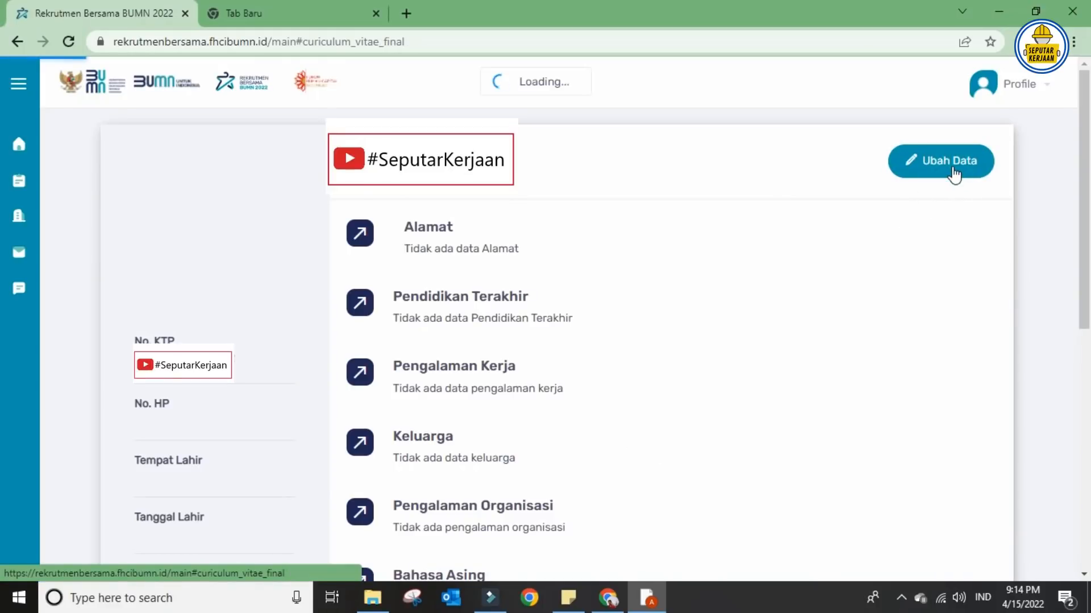
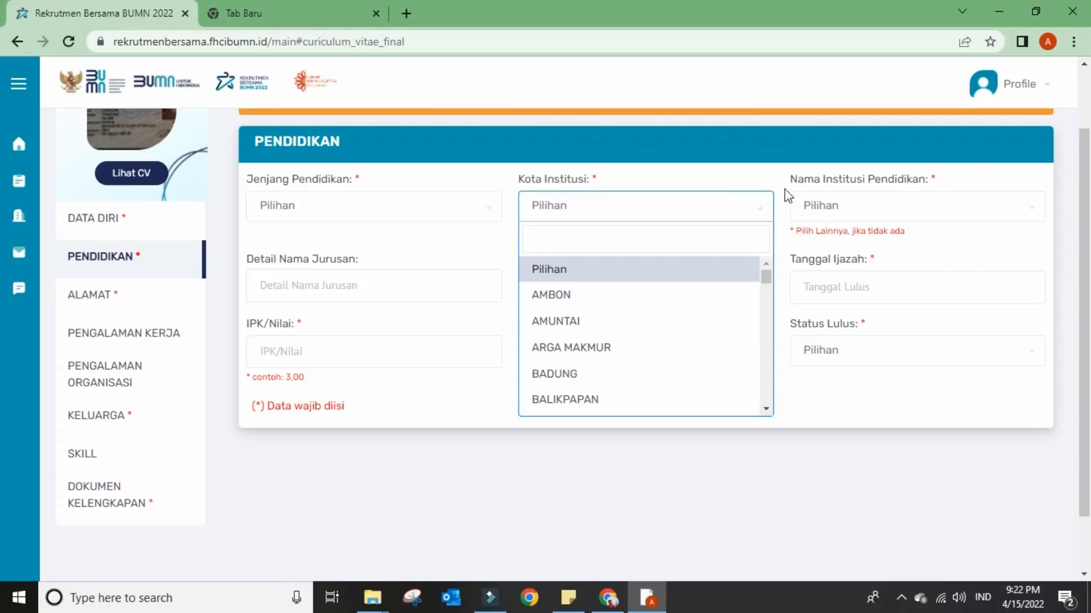
- Look over the institution name, university type and diploma date fields without changing them
left_click(852, 214)
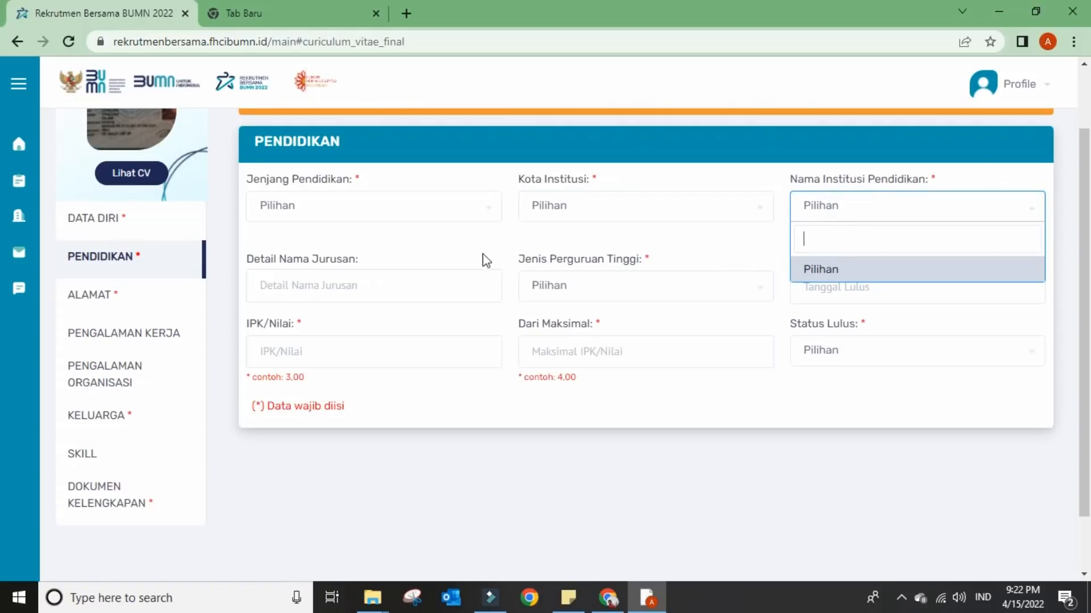
left_click(376, 280)
left_click(554, 285)
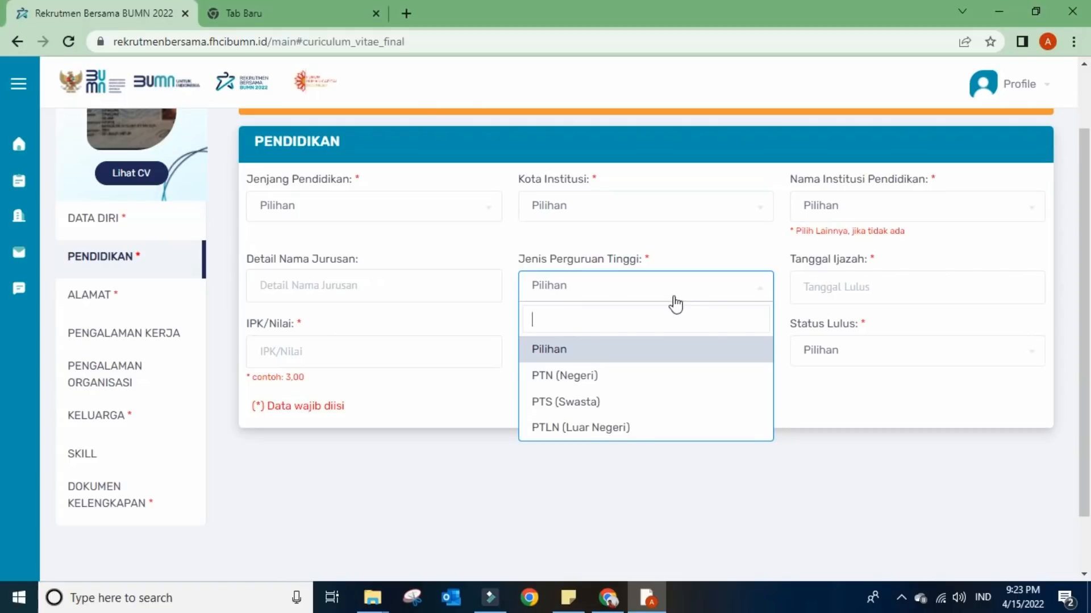
left_click(818, 296)
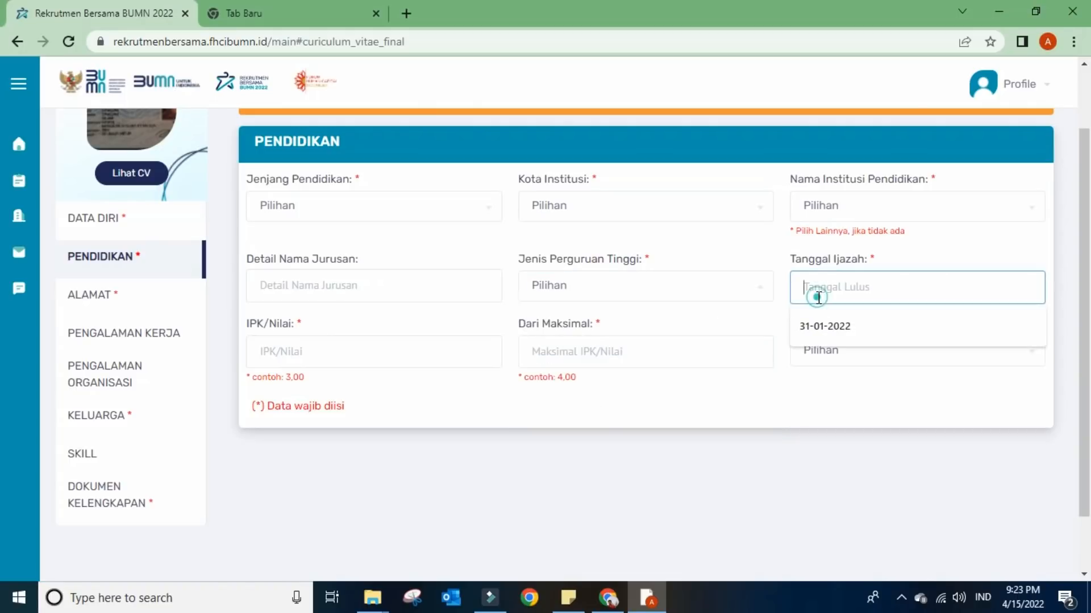
left_click(875, 261)
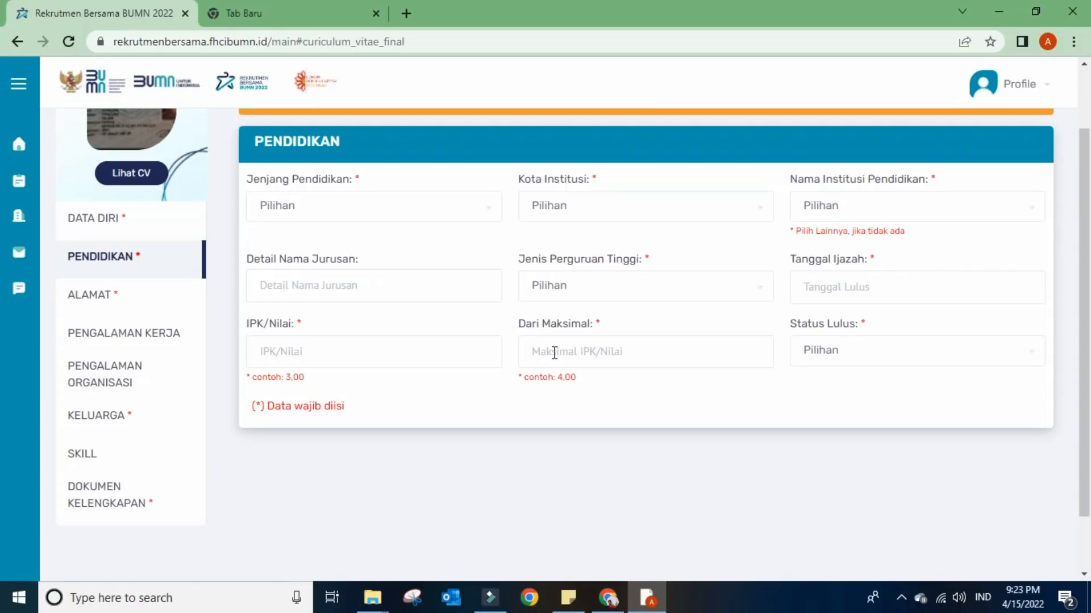
- Enter a GPA of 3,52 out of a maximum 4,00 with graduation status Lulus
left_click(269, 348)
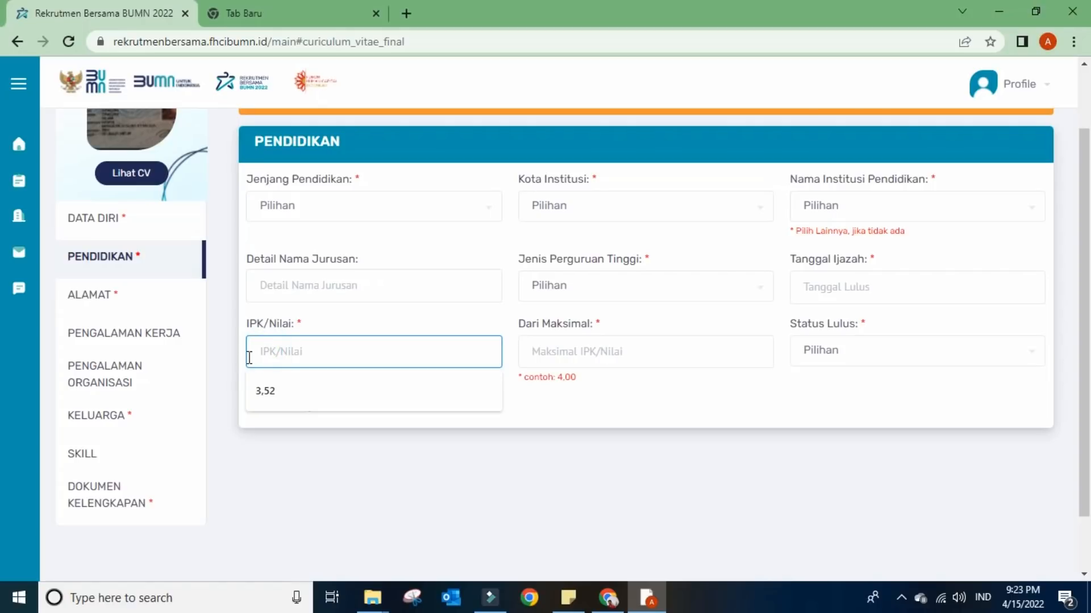
left_click(265, 391)
left_click(546, 352)
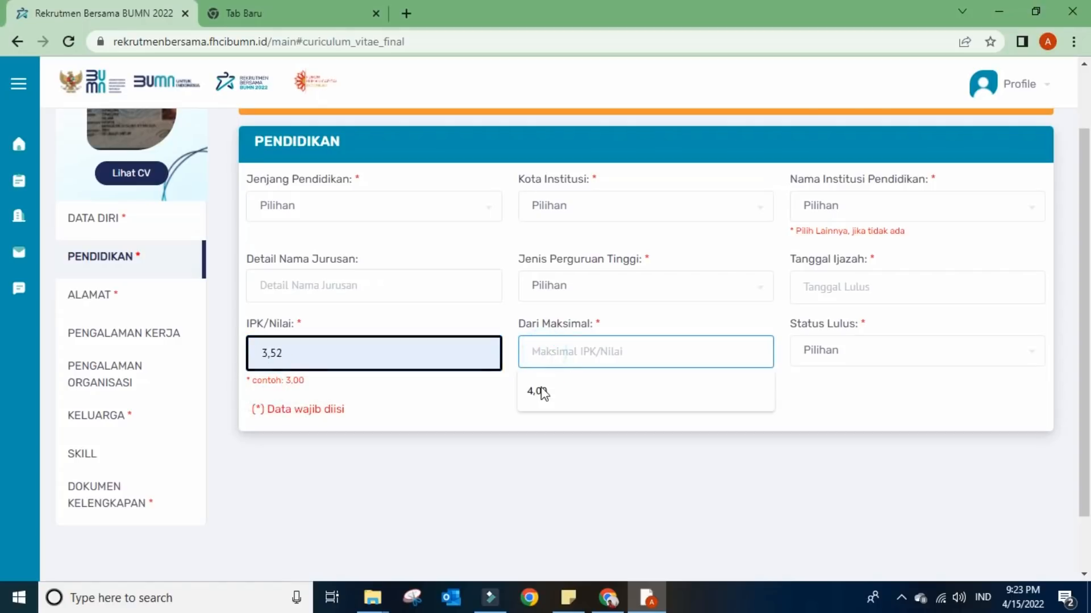
left_click(540, 391)
left_click(829, 349)
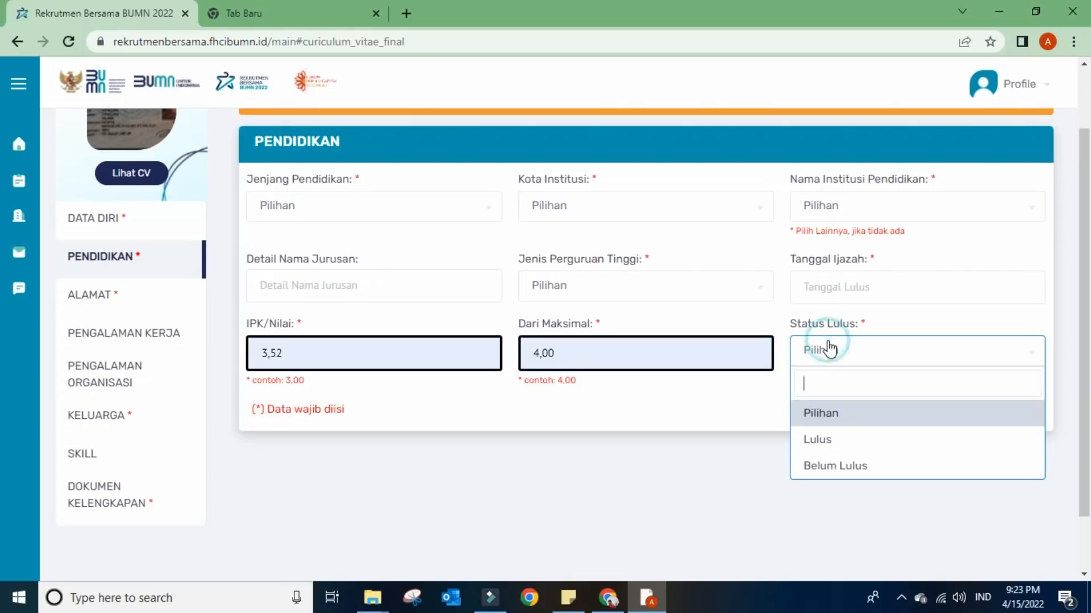
left_click(819, 442)
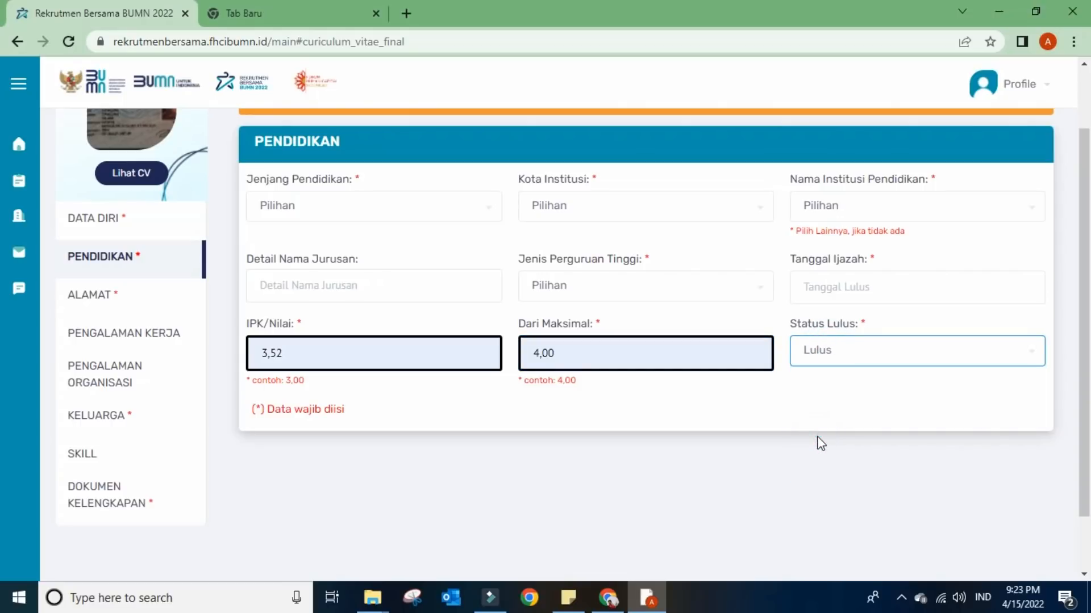
- Leave the major details unchanged and switch to the Alamat section
left_click(352, 290)
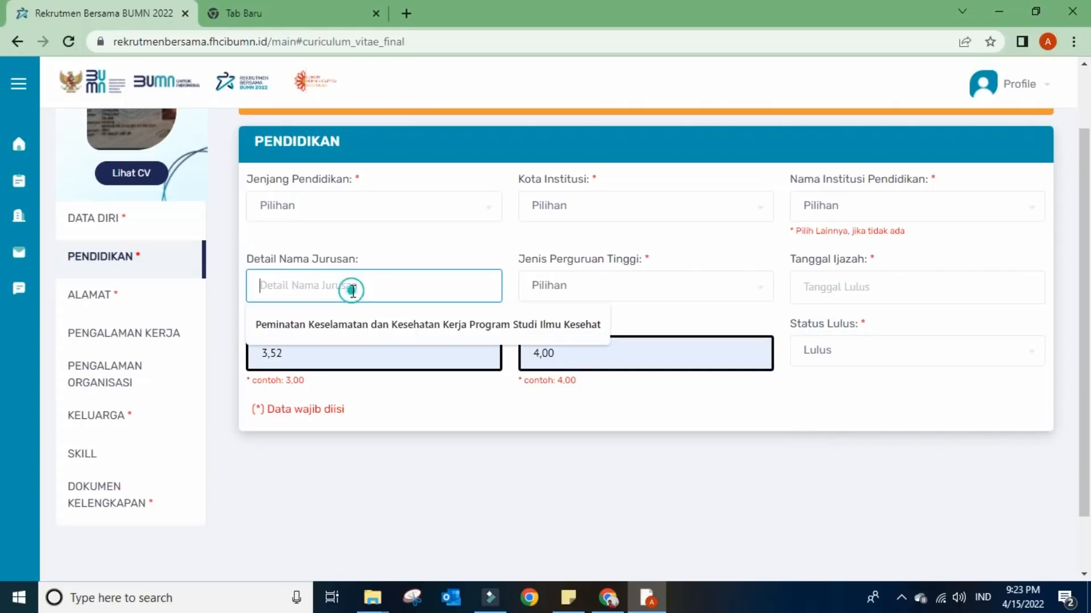
left_click(437, 433)
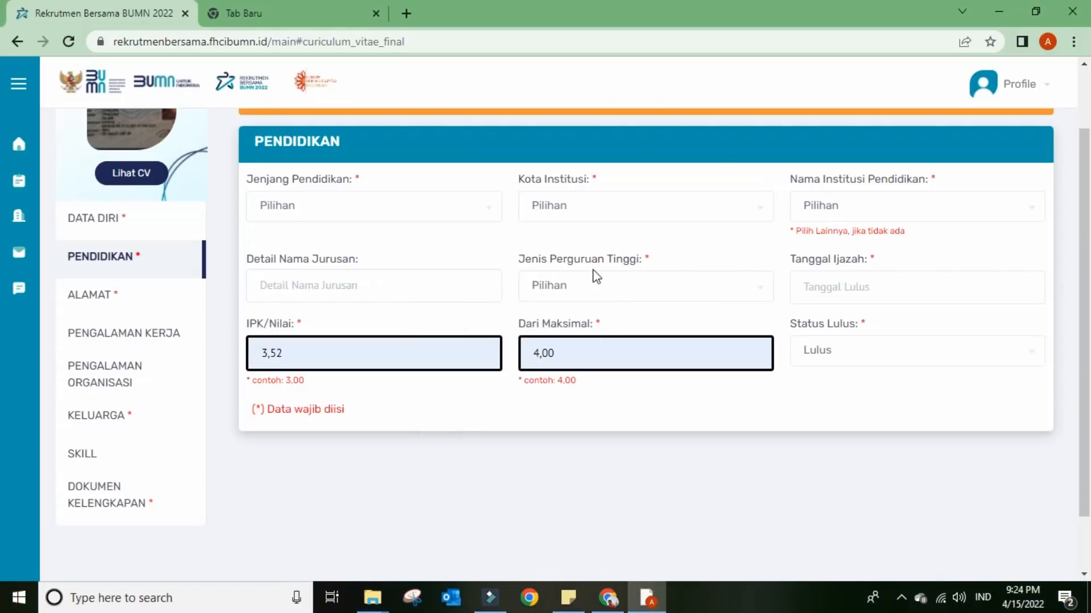
left_click(116, 299)
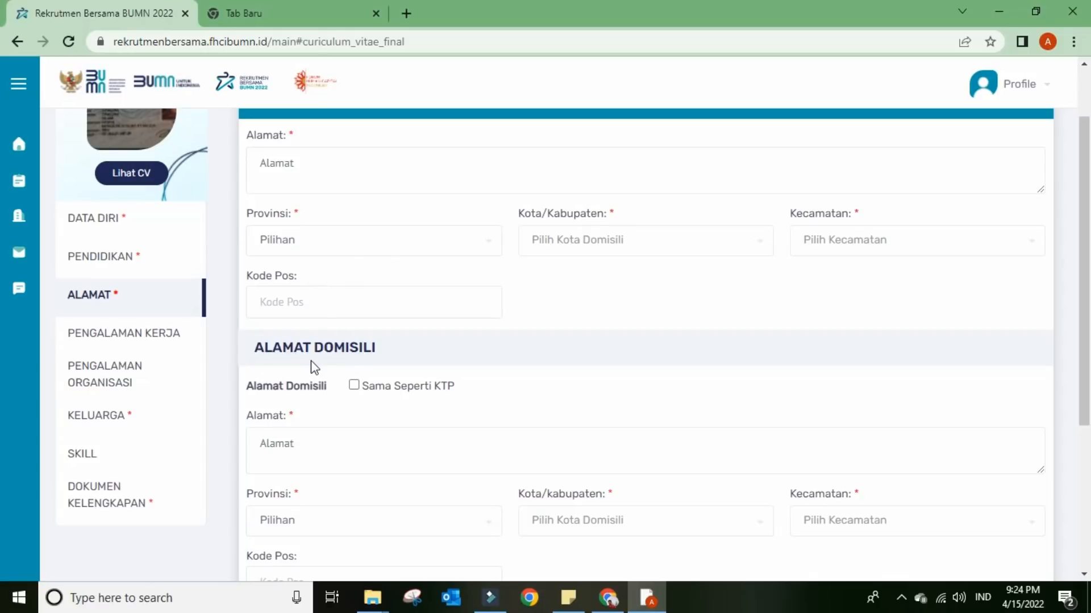
- Tick 'Sama Seperti KTP' so the domicile address copies the KTP address
left_click(354, 385)
scroll(340, 381, "down", 1)
left_click(309, 372)
left_click(537, 295)
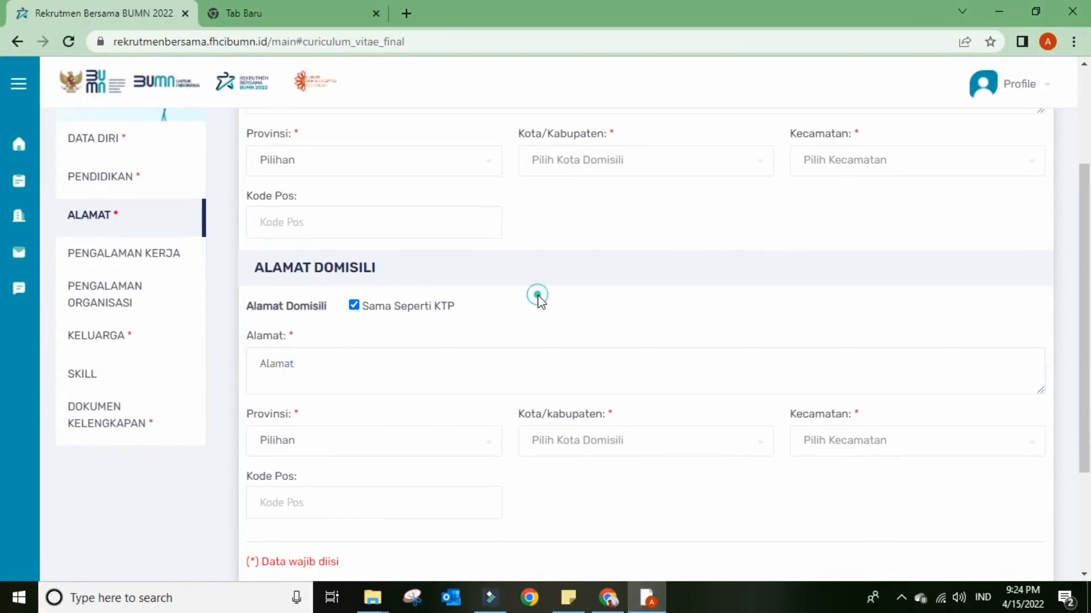
scroll(534, 298, "down", 2)
scroll(533, 305, "up", 3)
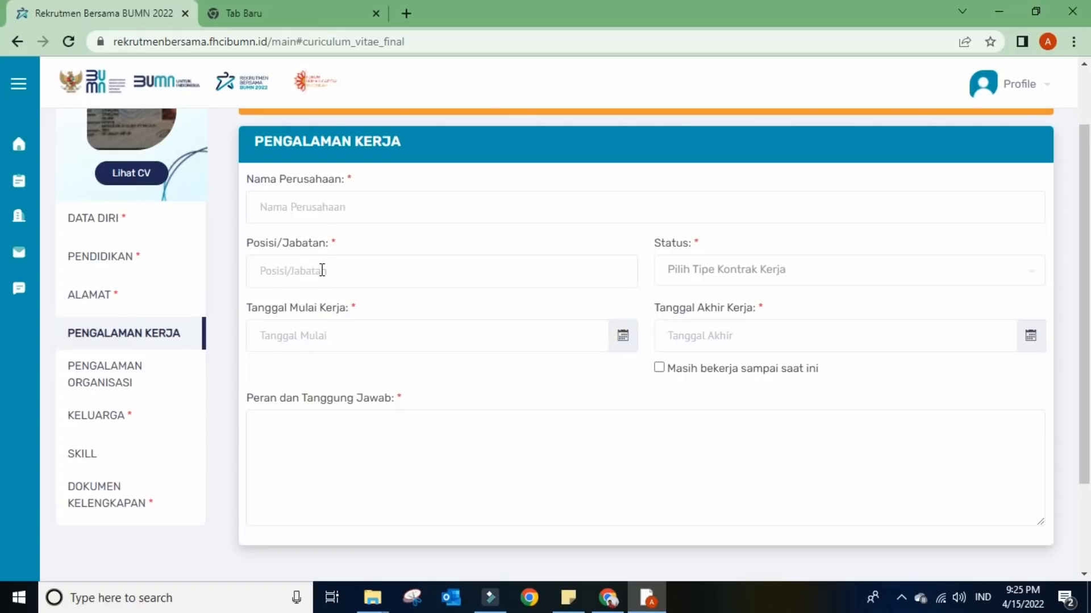
- Browse the employment status choices without picking one
left_click(700, 271)
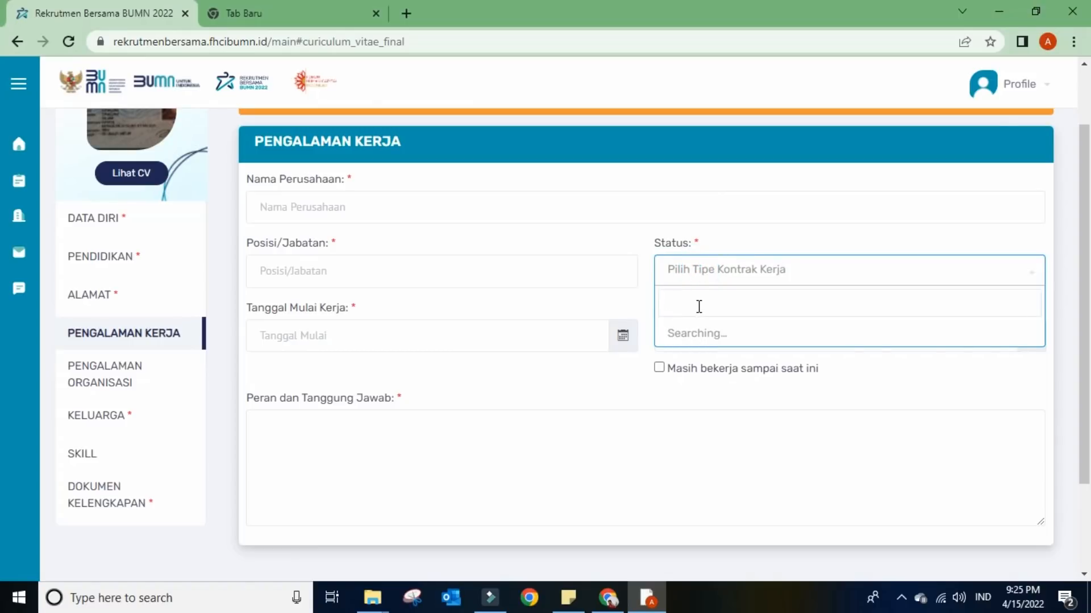
left_click(681, 417)
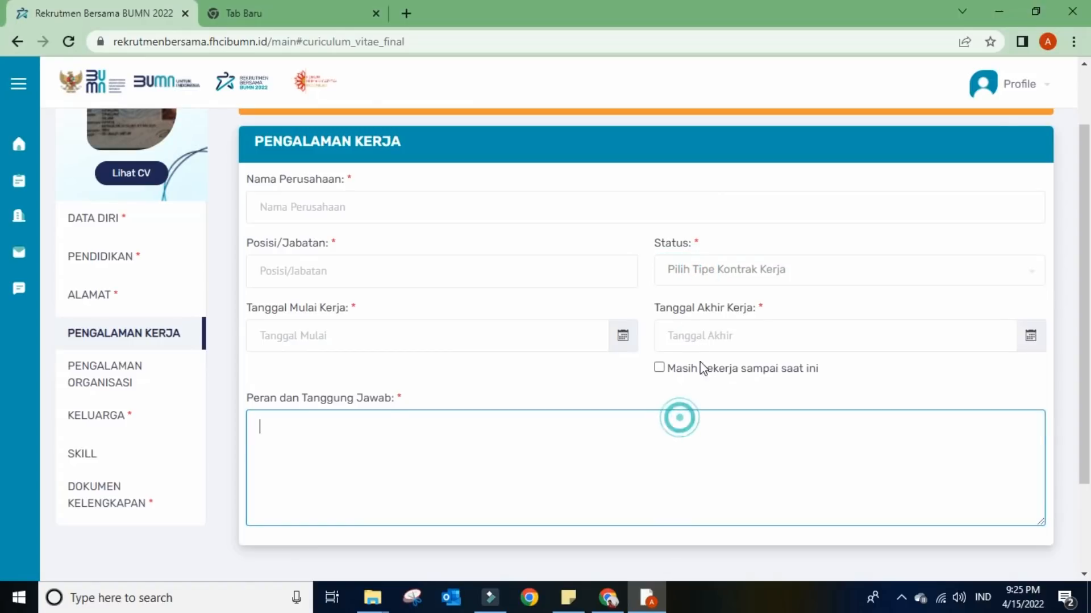
left_click(706, 291)
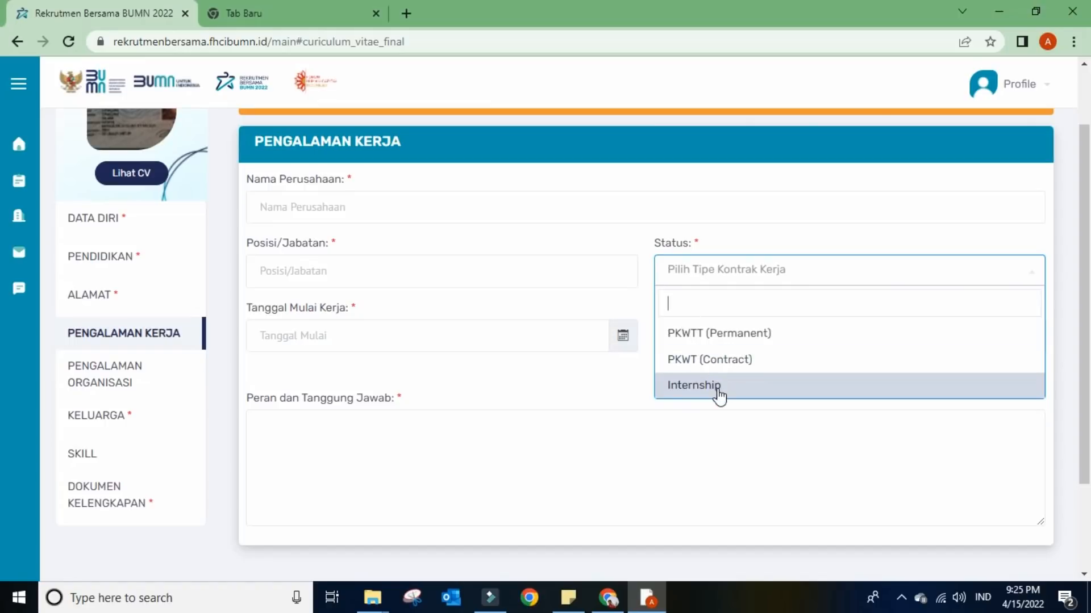
left_click(698, 451)
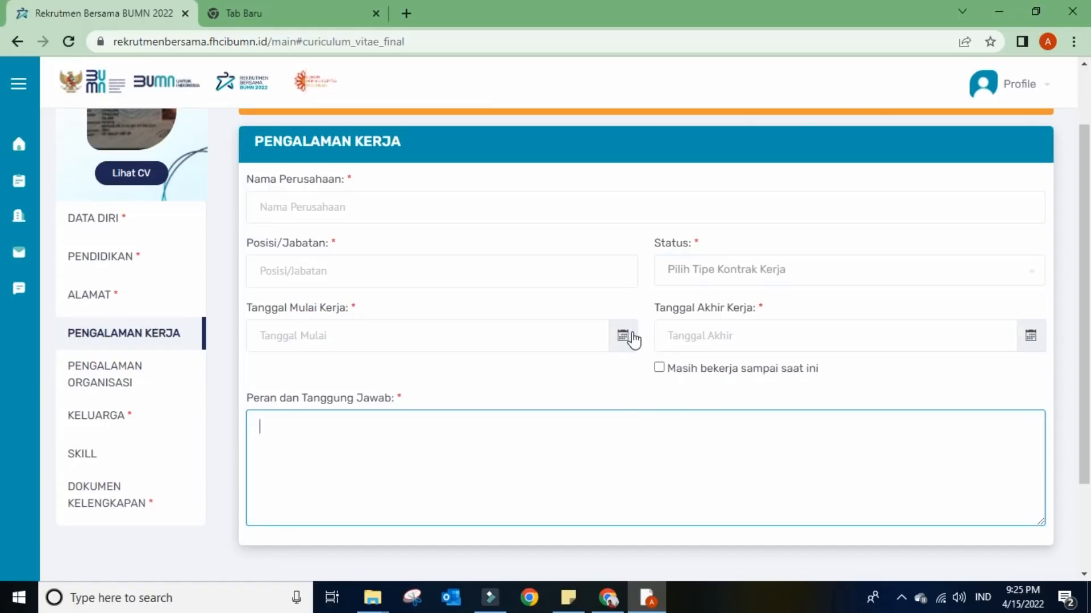
- Tick 'Masih bekerja sampai saat ini' so the end date becomes 15-04-2022, then open Pengalaman Organisasi
left_click(659, 368)
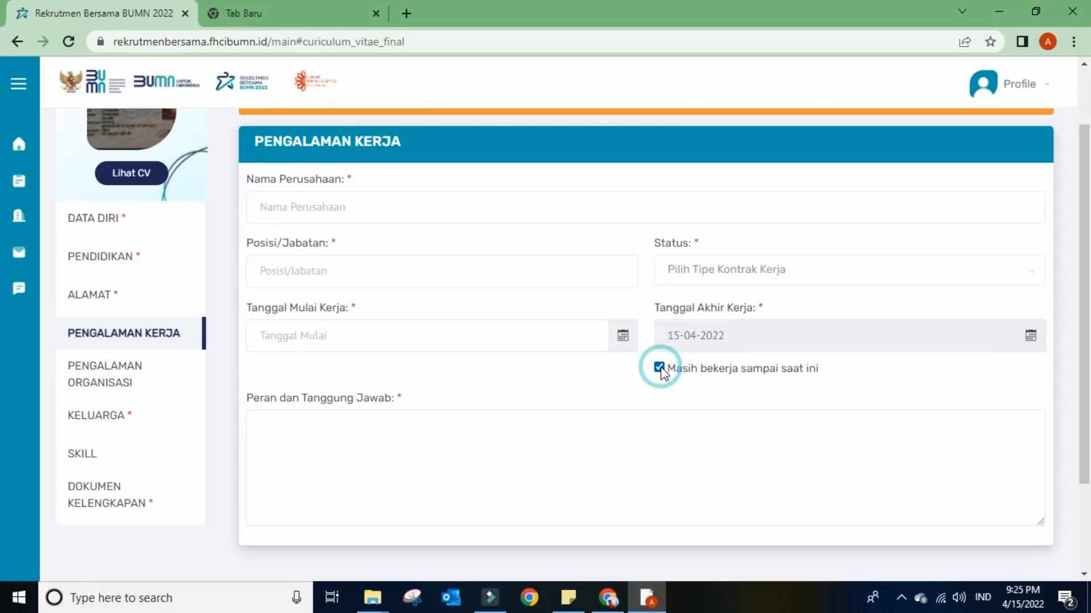
left_click(373, 449)
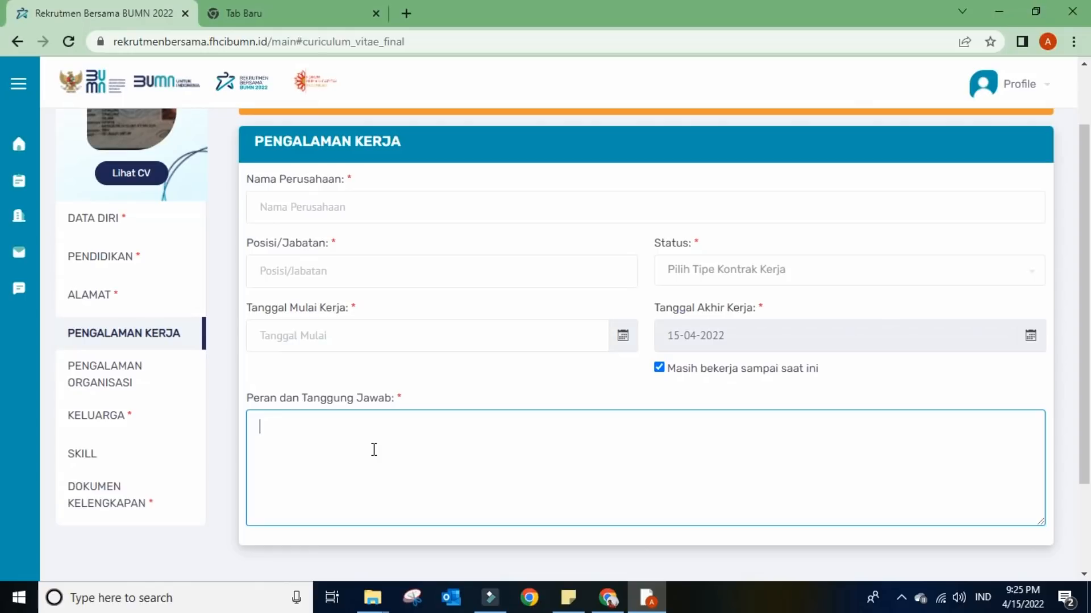
scroll(374, 448, "down", 2)
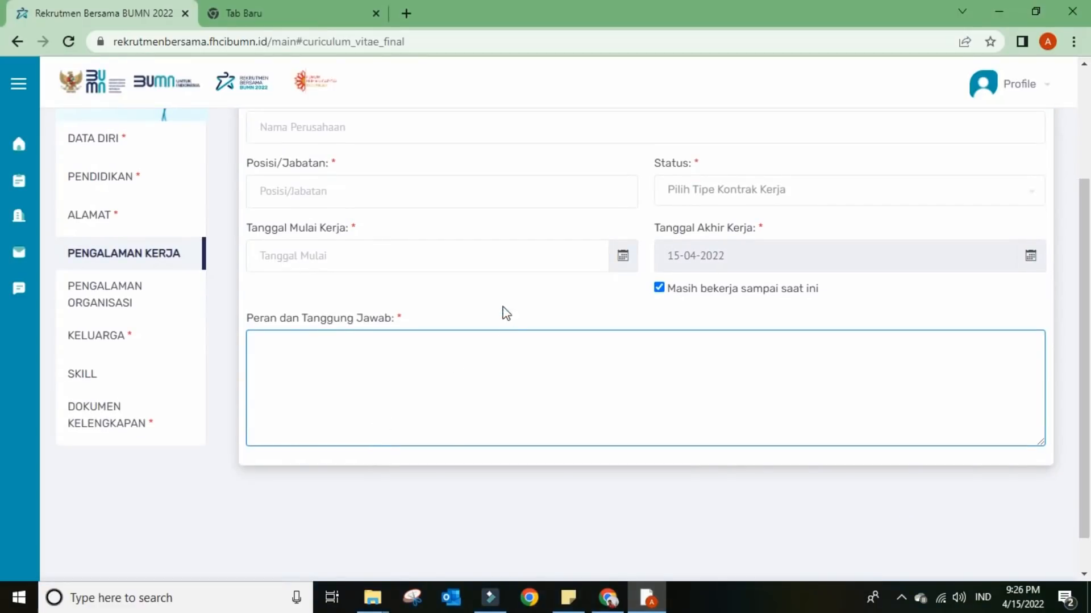
left_click(142, 294)
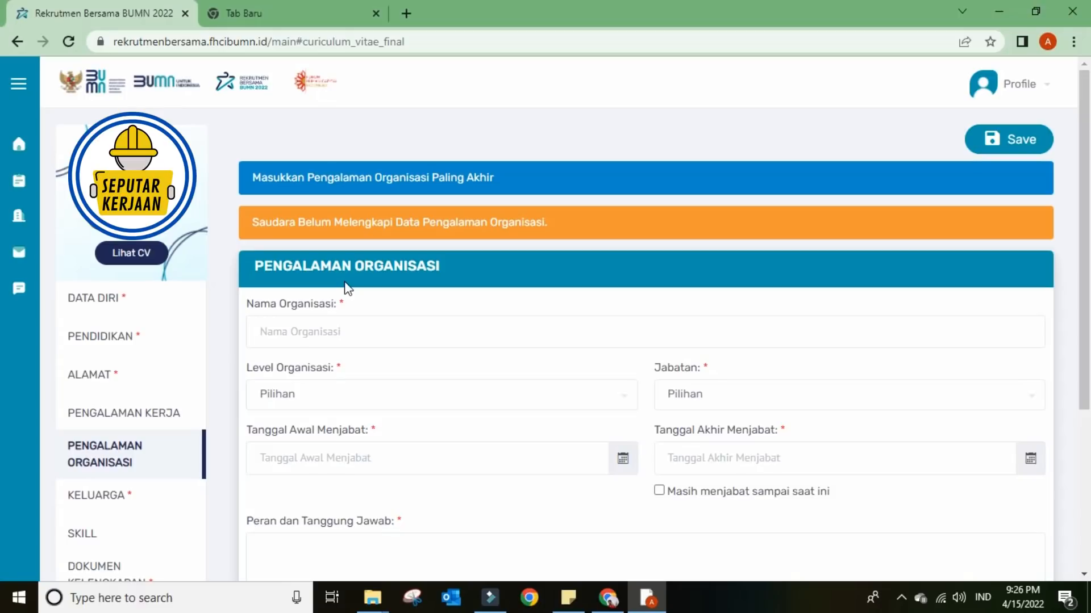
- Check the Level Organisasi choices and start date, leave them blank, and open Keluarga
left_click(349, 388)
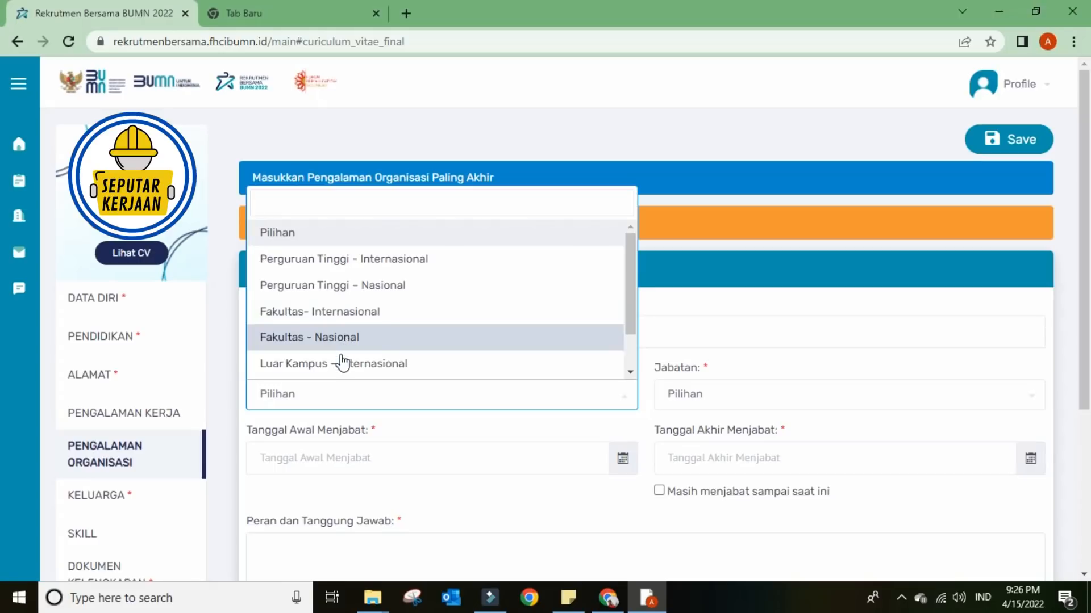
left_click(439, 449)
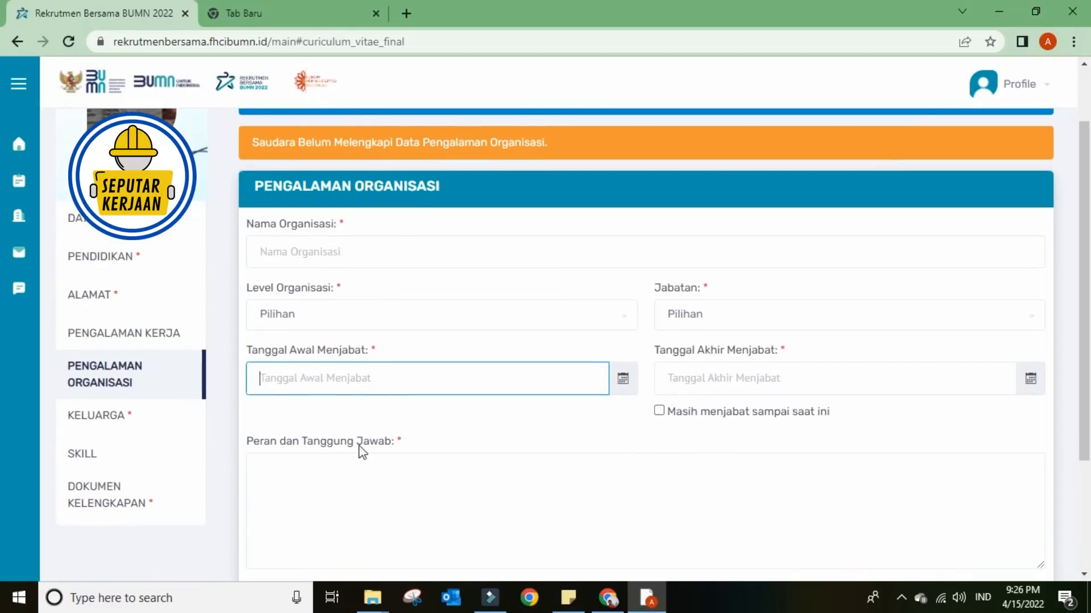
left_click(200, 408)
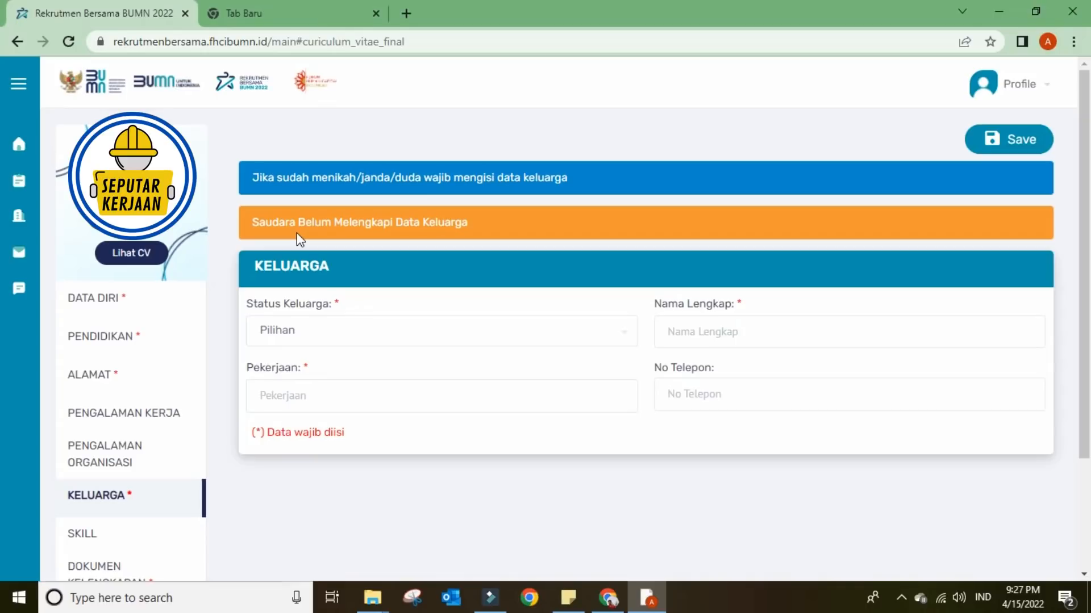
- Browse the family status choices without picking one, then open the Skill section
left_click(284, 330)
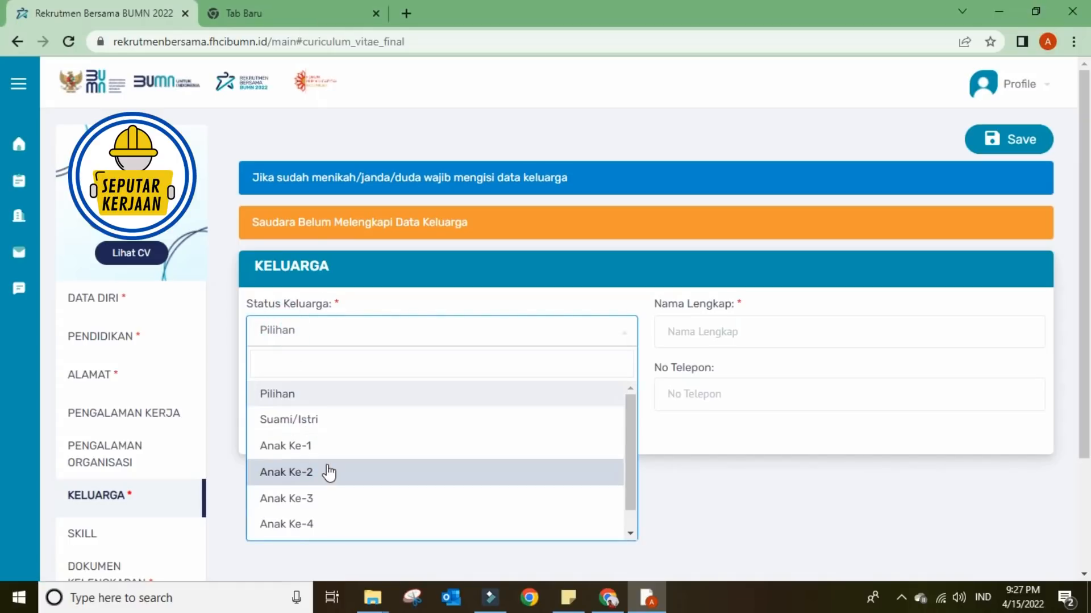
scroll(328, 474, "down", 1)
scroll(328, 473, "up", 1)
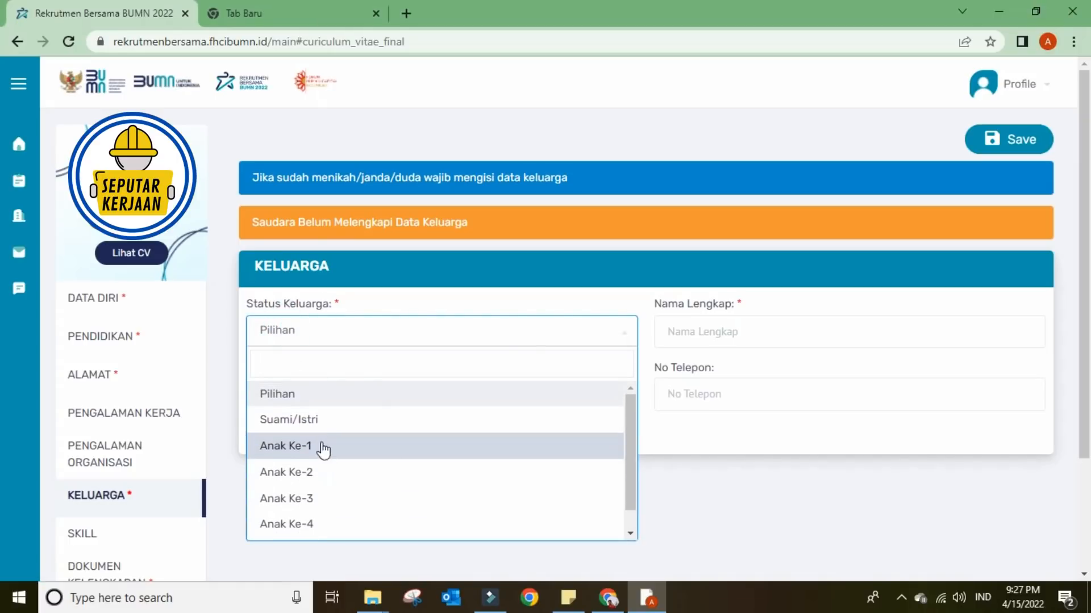
scroll(305, 421, "down", 1)
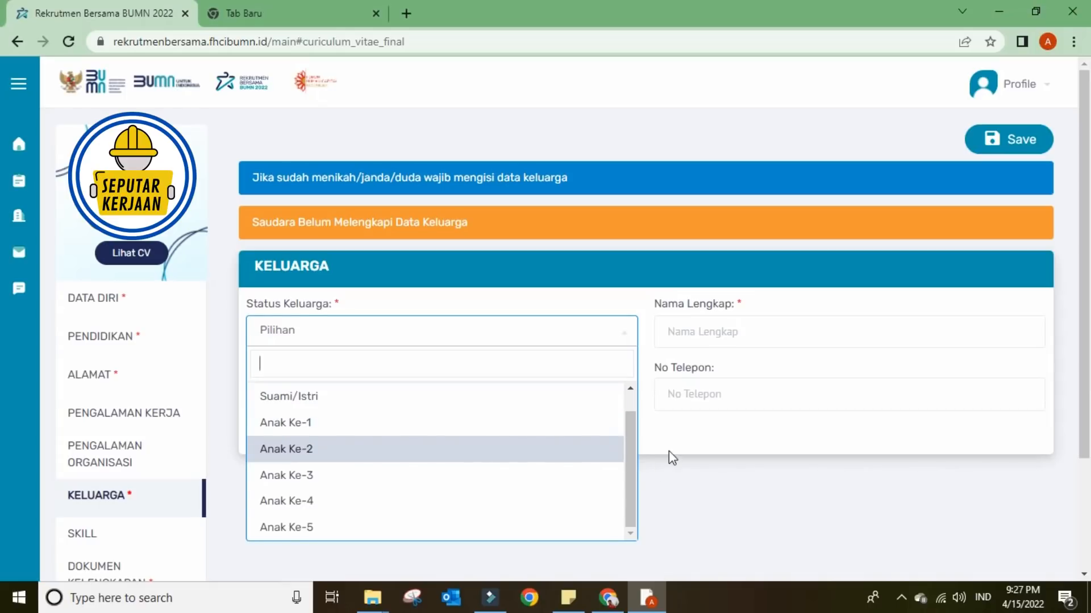
left_click(667, 436)
scroll(165, 489, "down", 2)
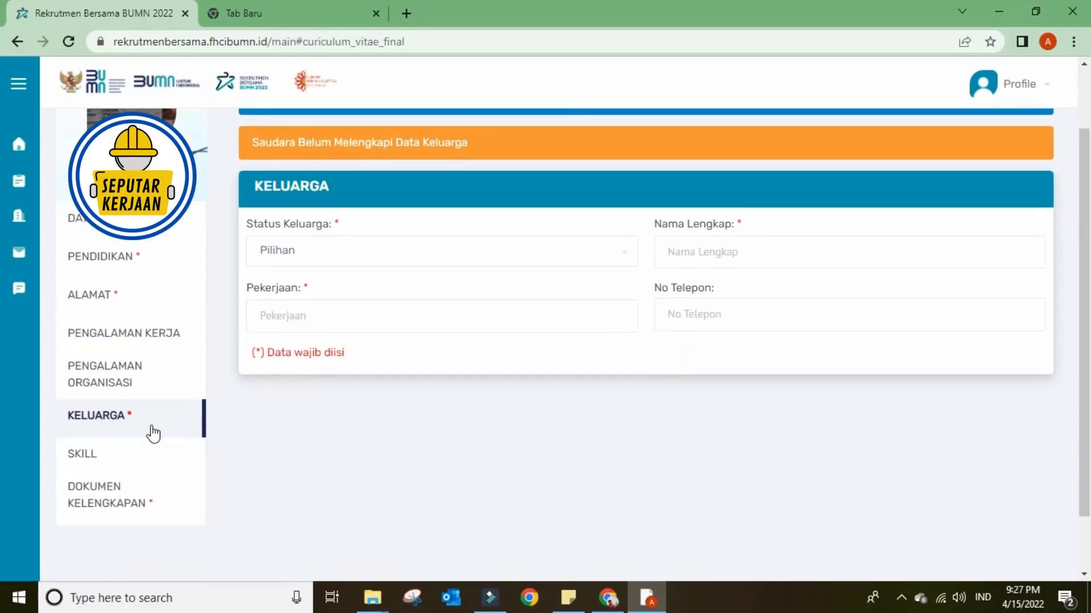
scroll(151, 434, "up", 2)
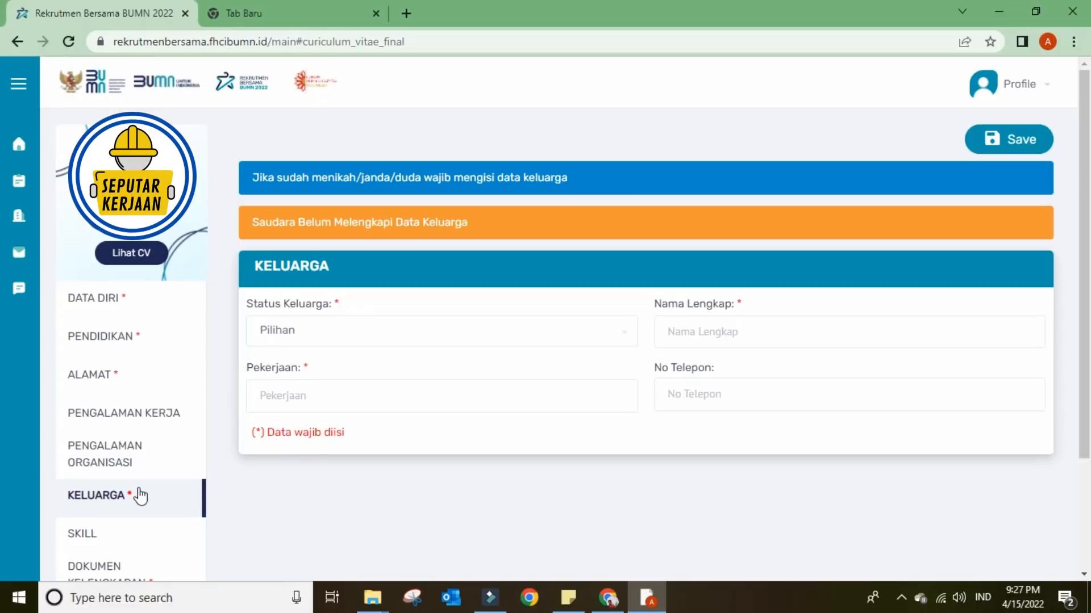
scroll(140, 496, "down", 1)
scroll(141, 496, "up", 1)
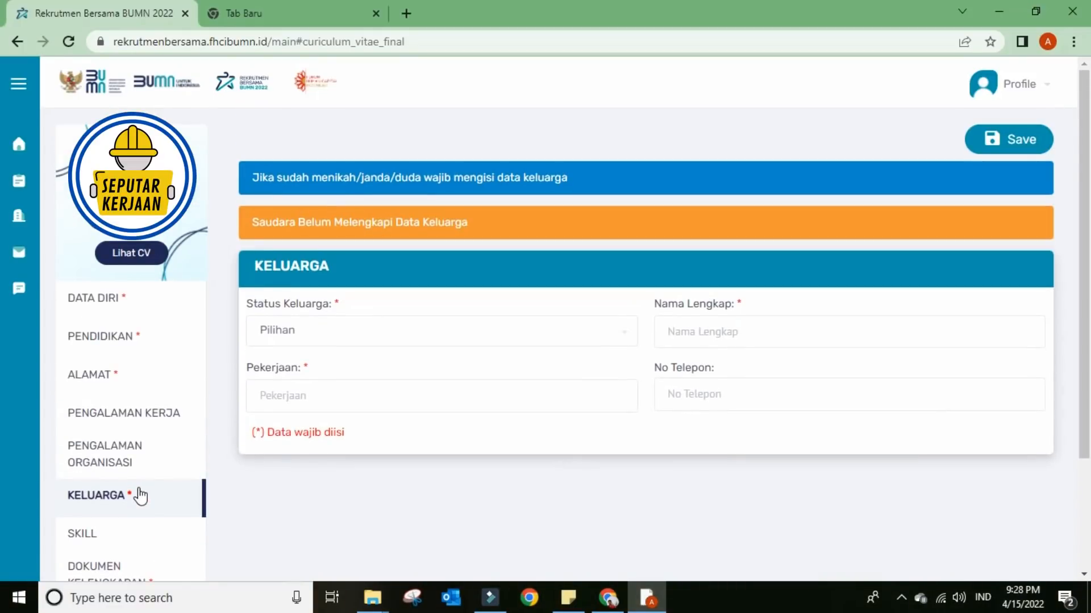
left_click(95, 534)
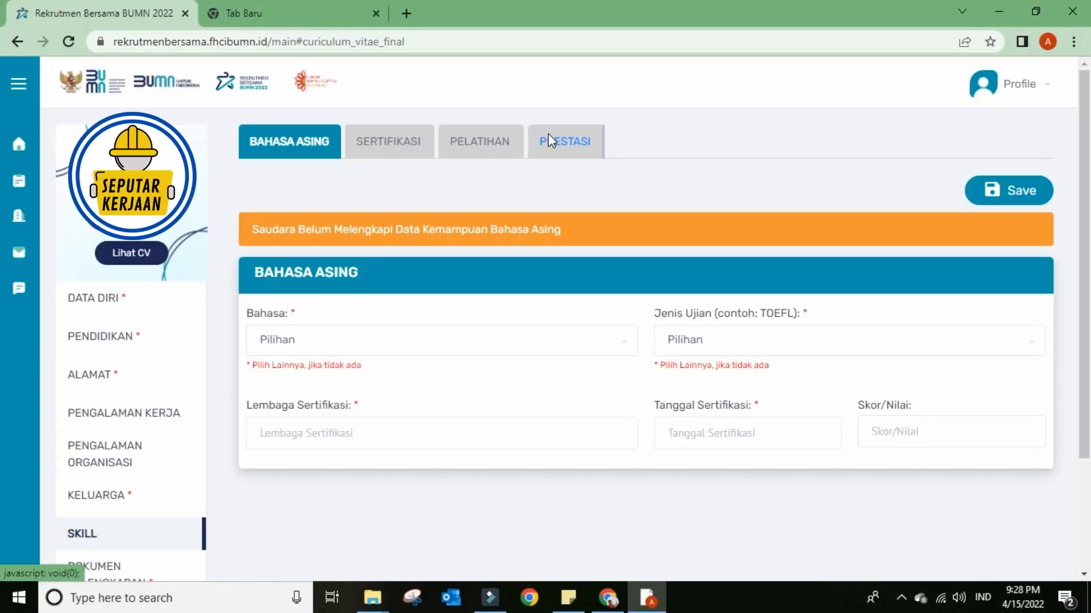
- Set the foreign language to Inggris with TOEFL as the test type
left_click(423, 339)
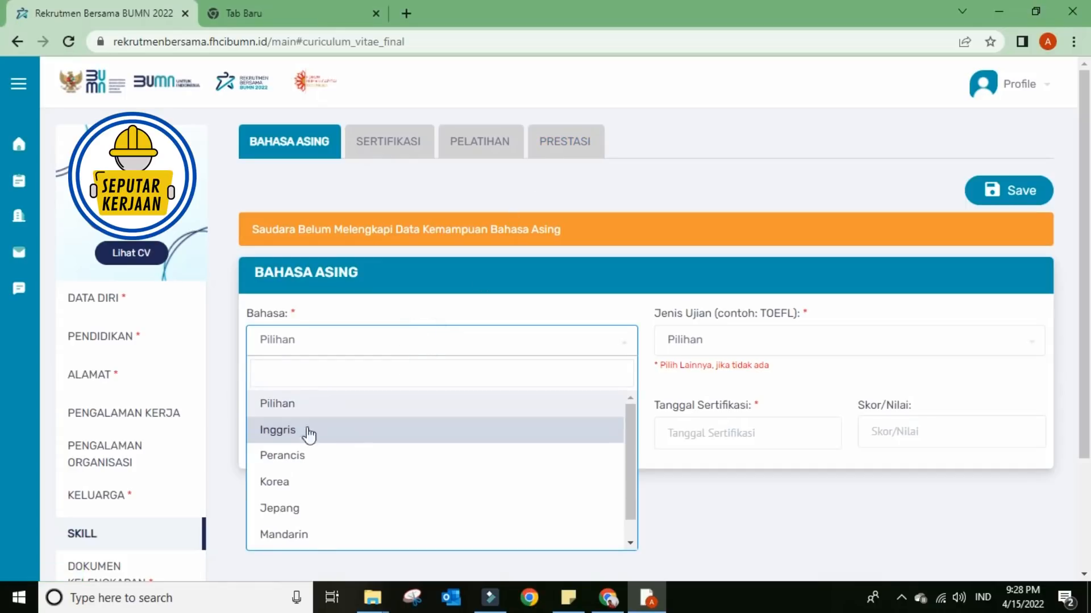
left_click(287, 430)
left_click(683, 345)
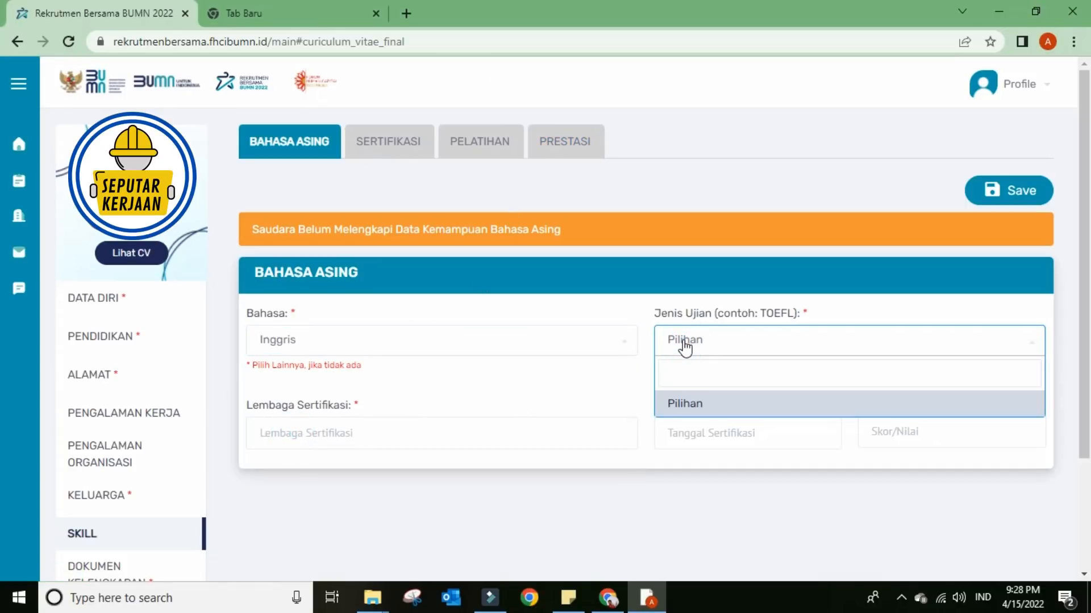
left_click(691, 404)
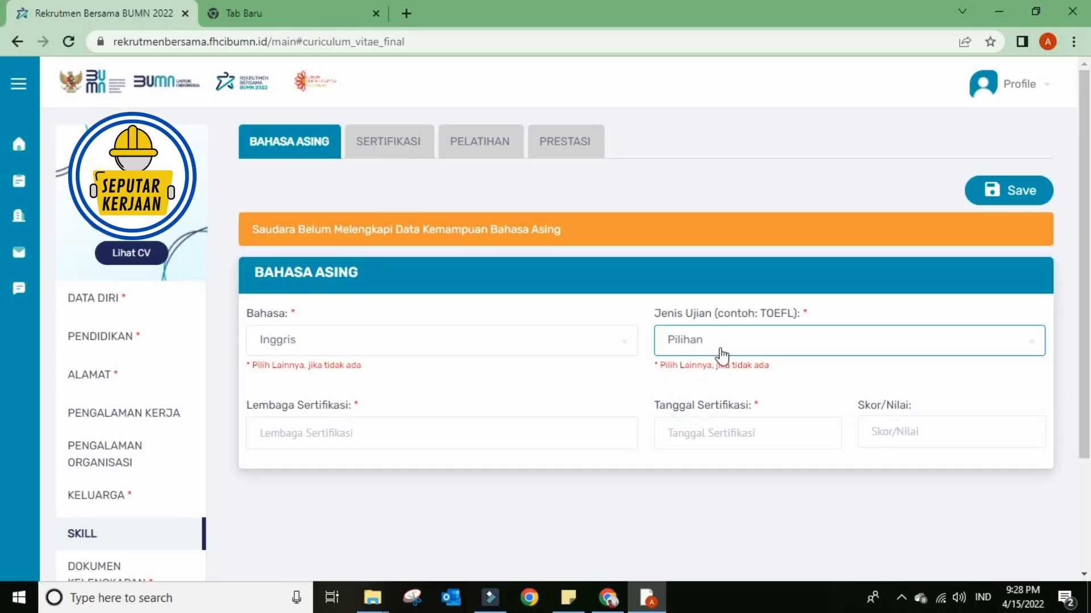
left_click(721, 349)
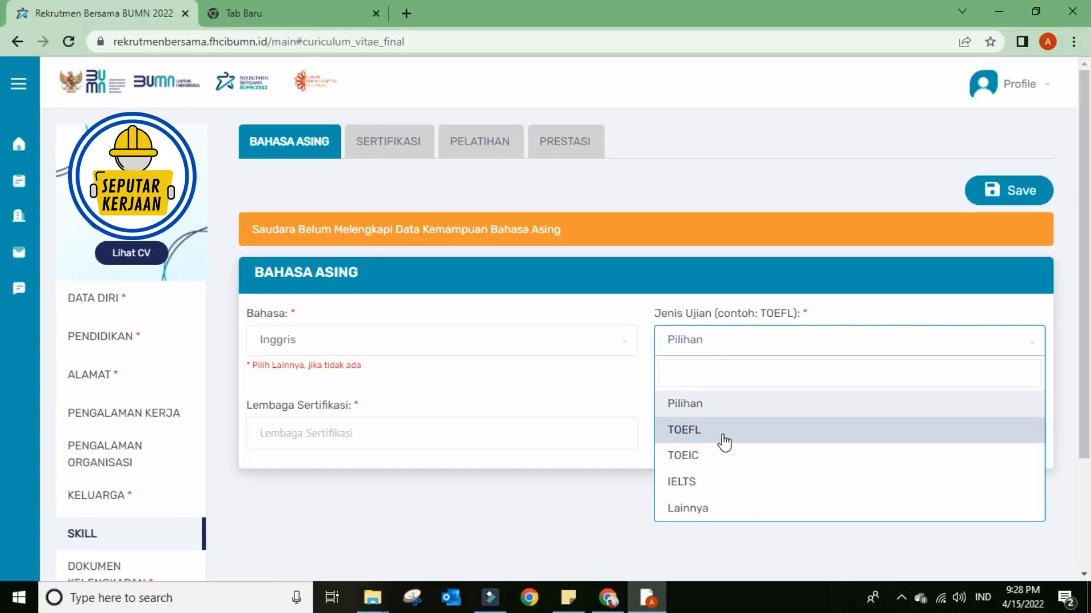
left_click(698, 423)
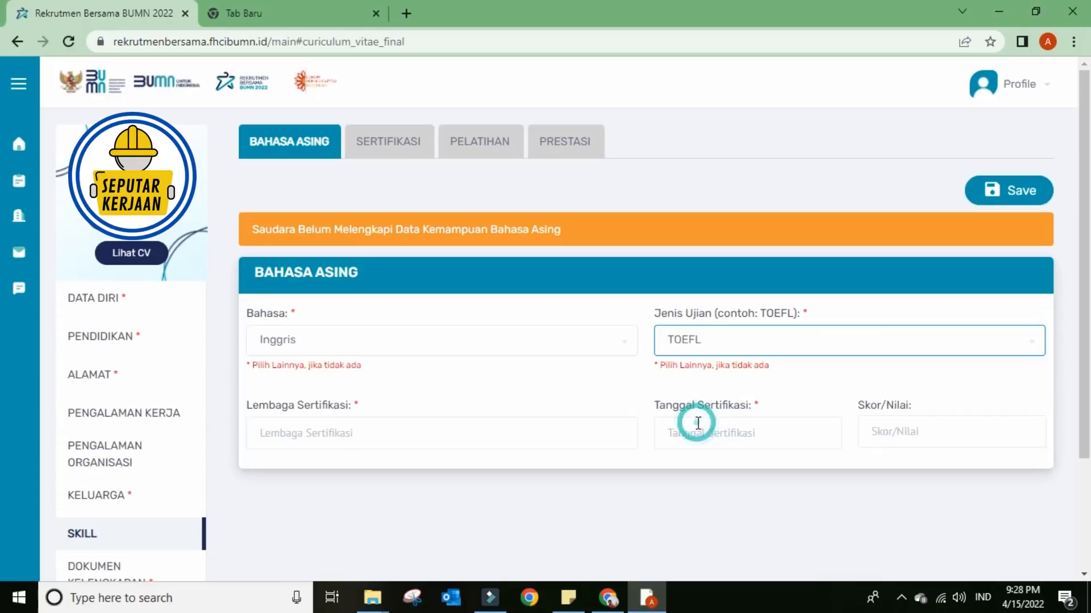
left_click(713, 342)
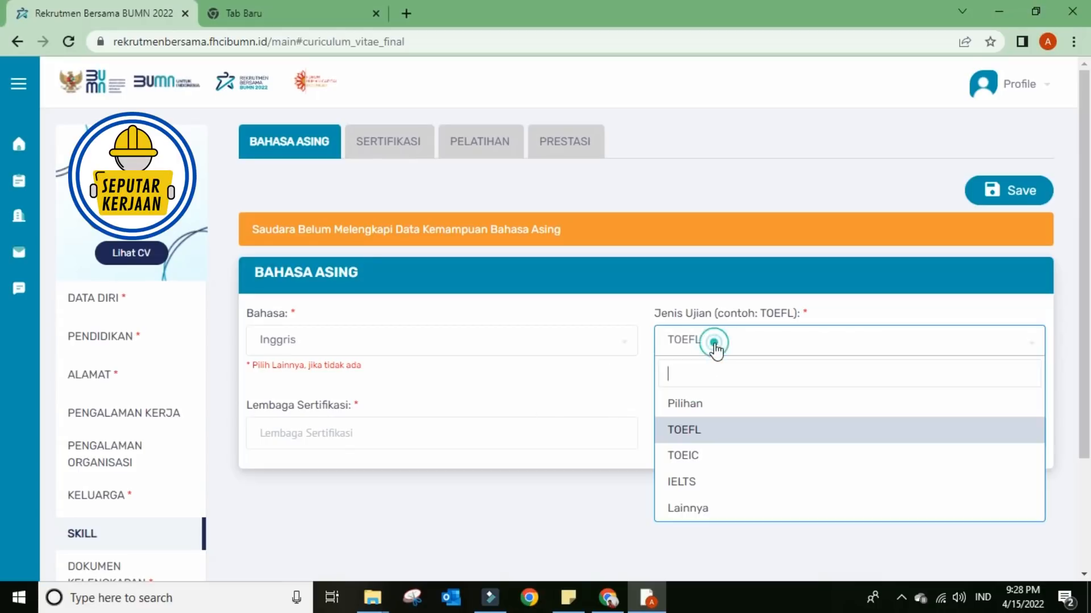
left_click(689, 430)
left_click(622, 465)
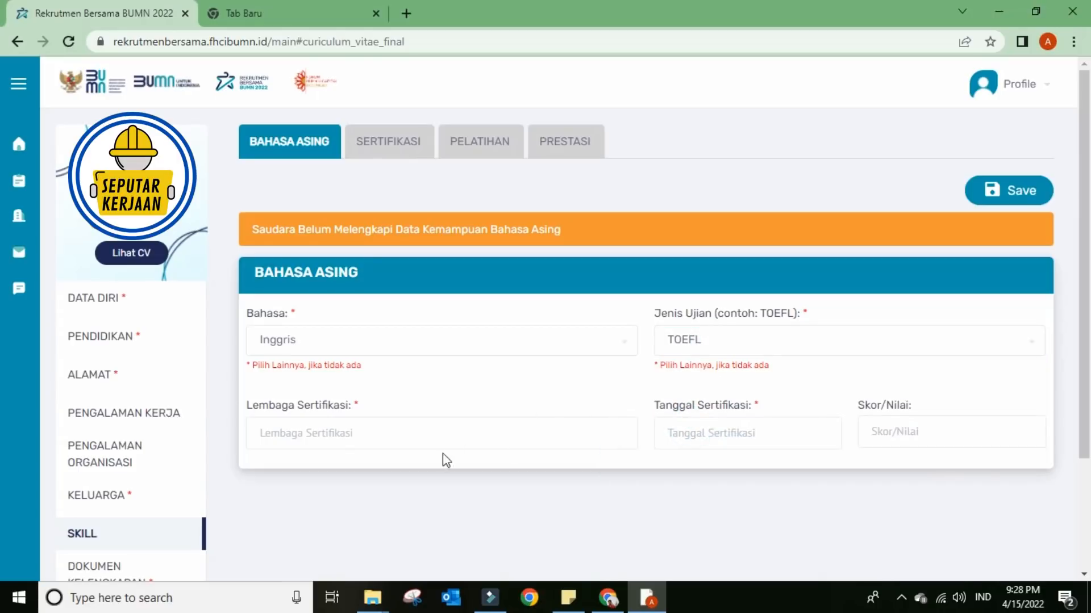
- Click through the certifying institution, certification date and score fields without filling them
left_click(377, 434)
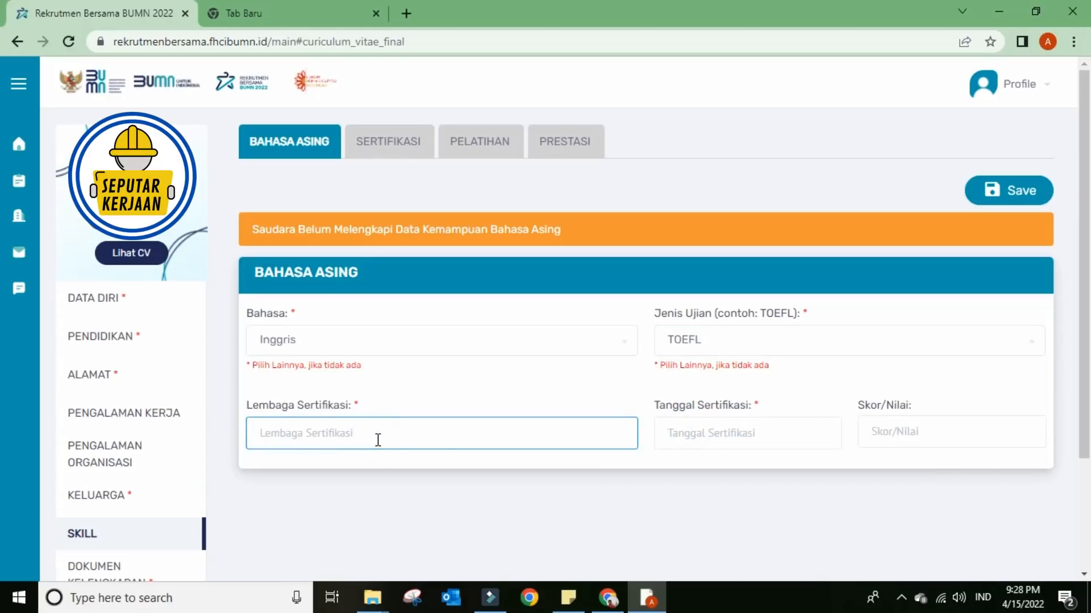
left_click(714, 423)
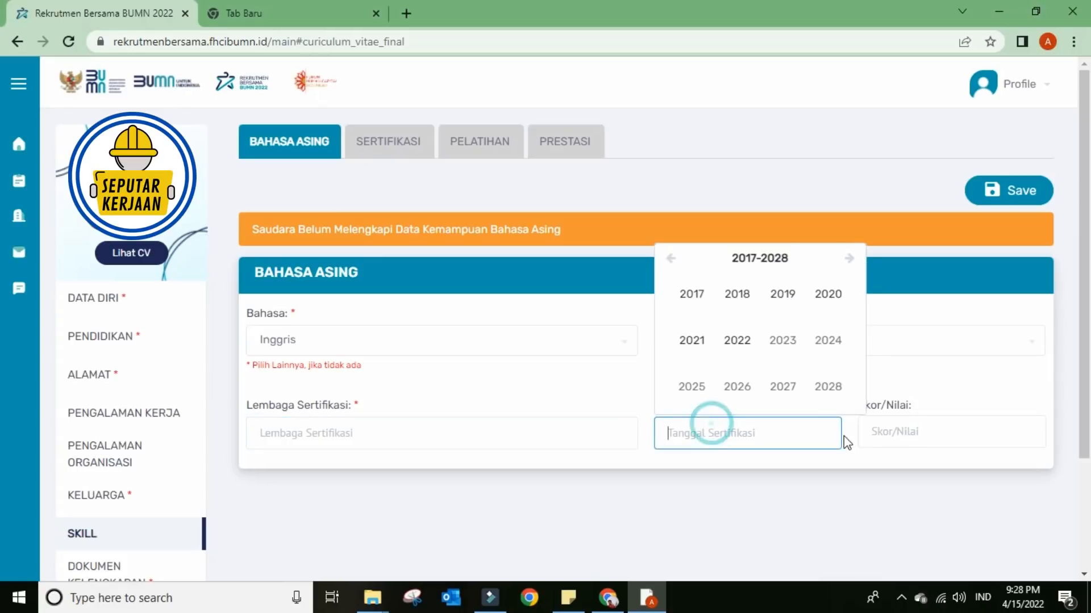
left_click(884, 425)
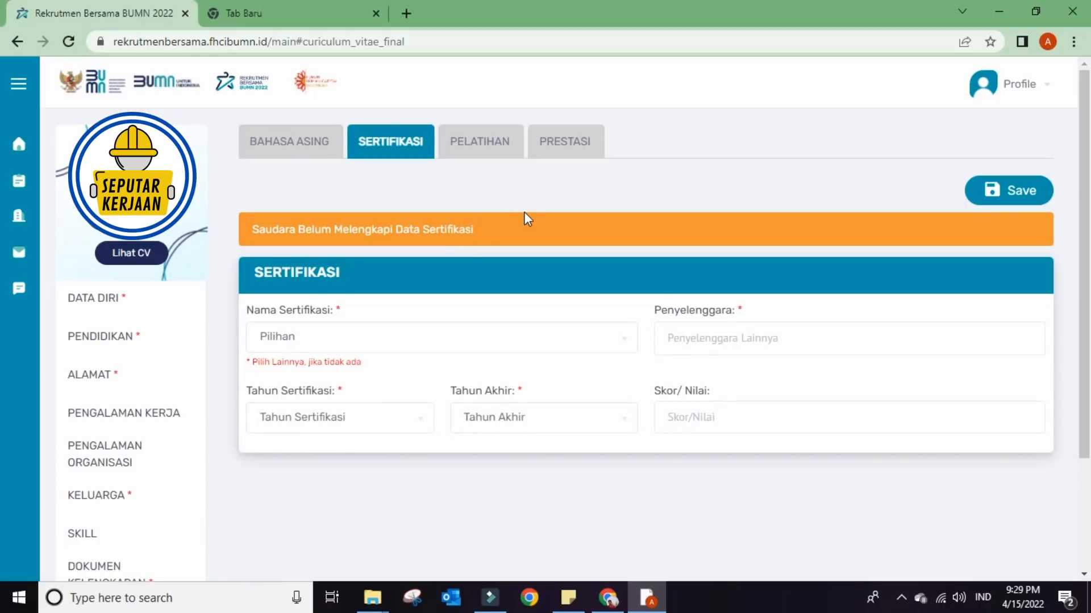
- Browse the Nama Sertifikasi list without choosing, then go via Pelatihan to the Prestasi form
left_click(432, 343)
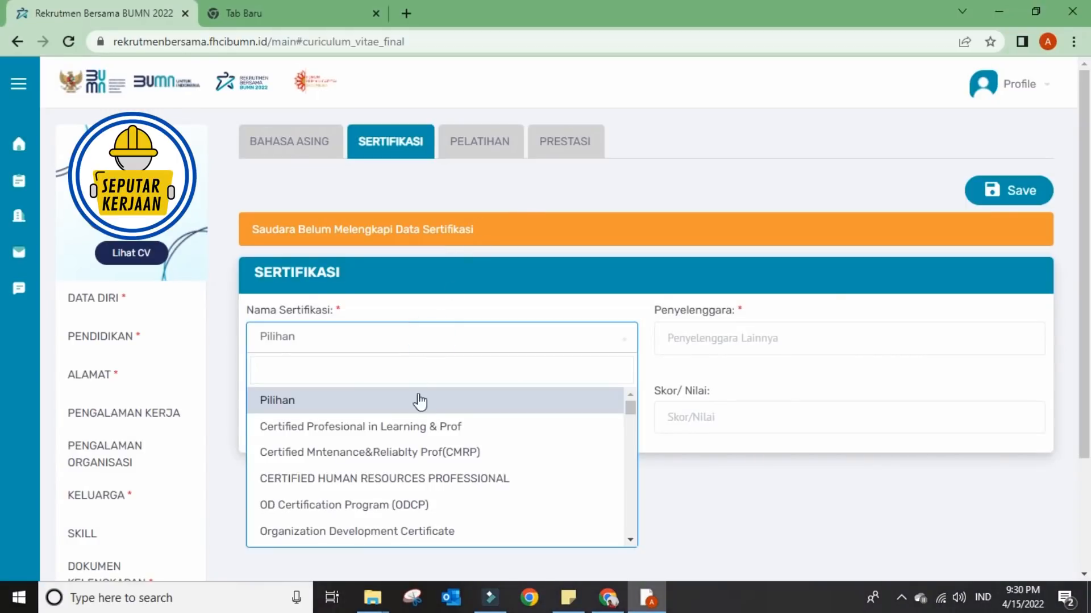
scroll(449, 459, "down", 6)
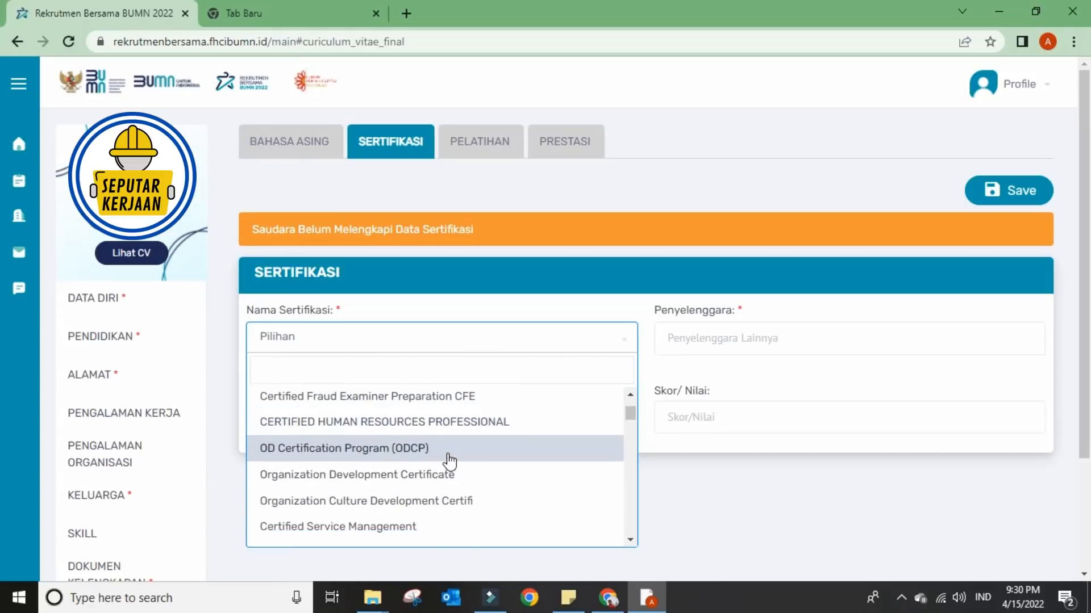
scroll(450, 462, "down", 8)
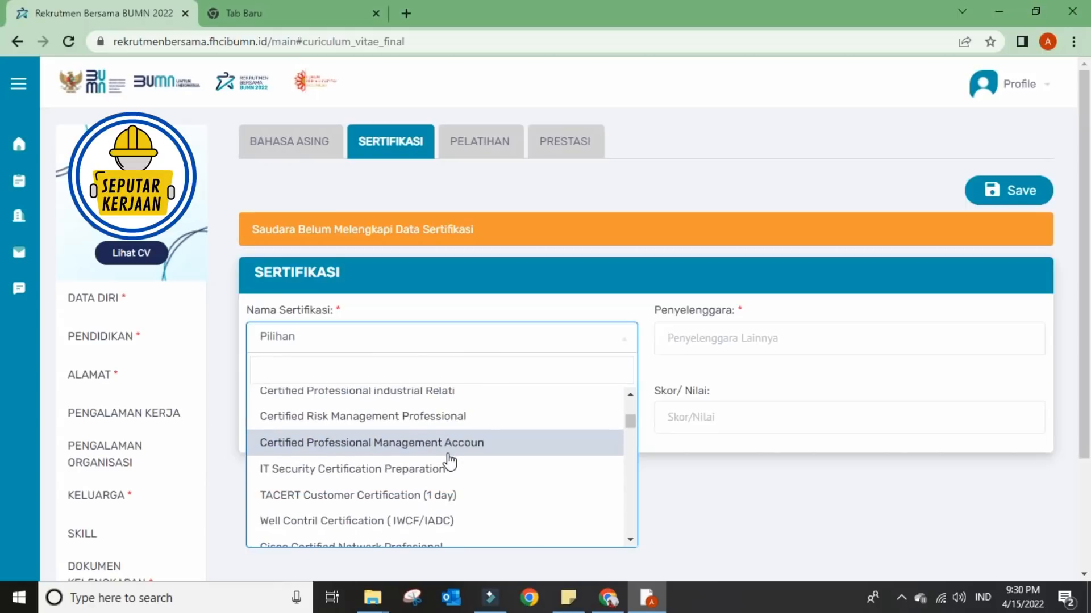
scroll(450, 461, "up", 2)
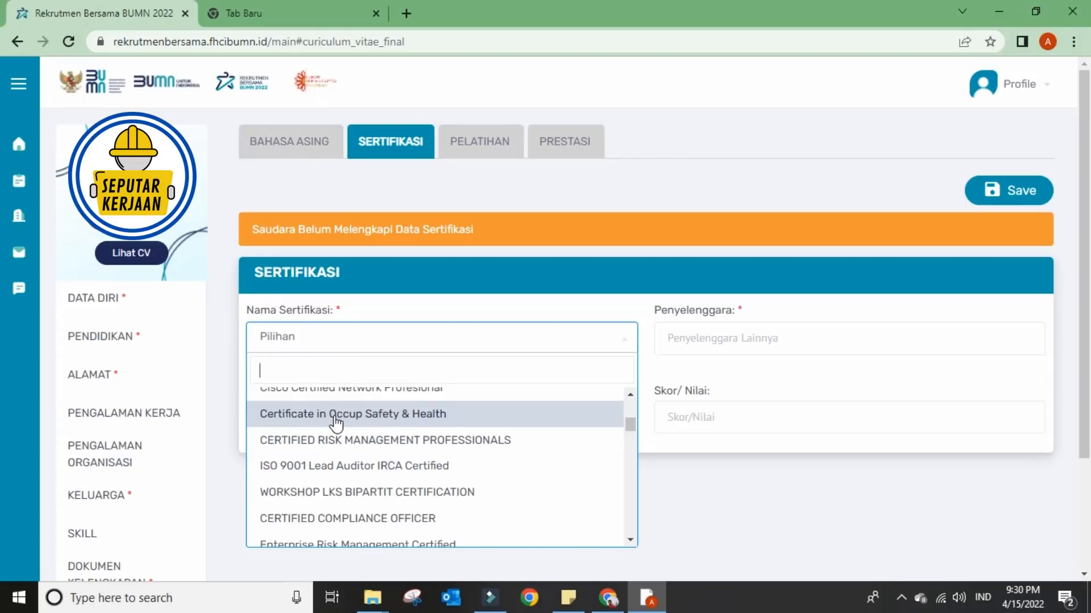
left_click(670, 482)
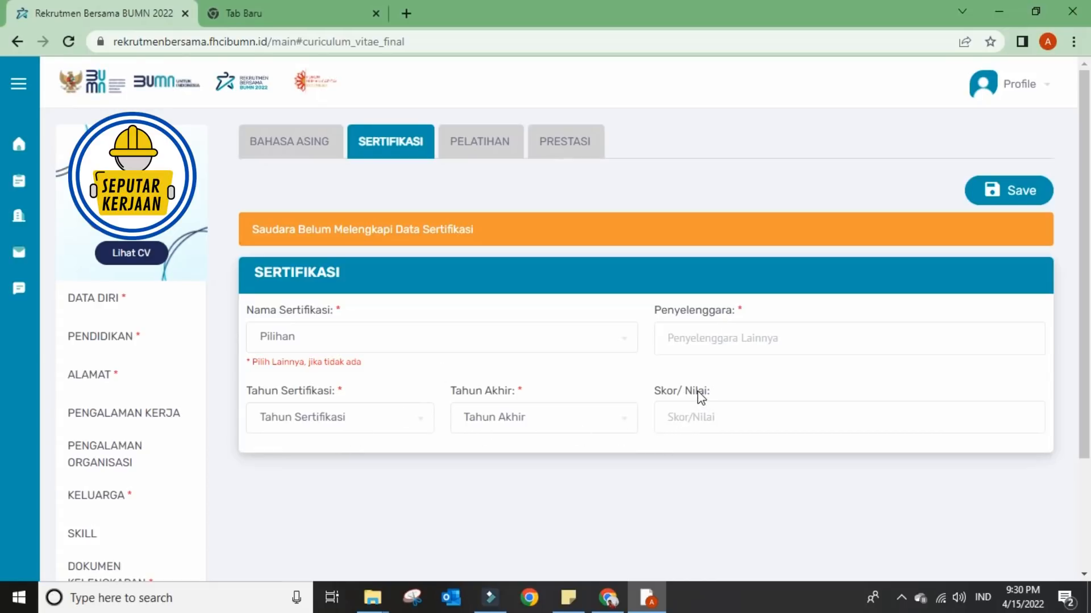
left_click(495, 153)
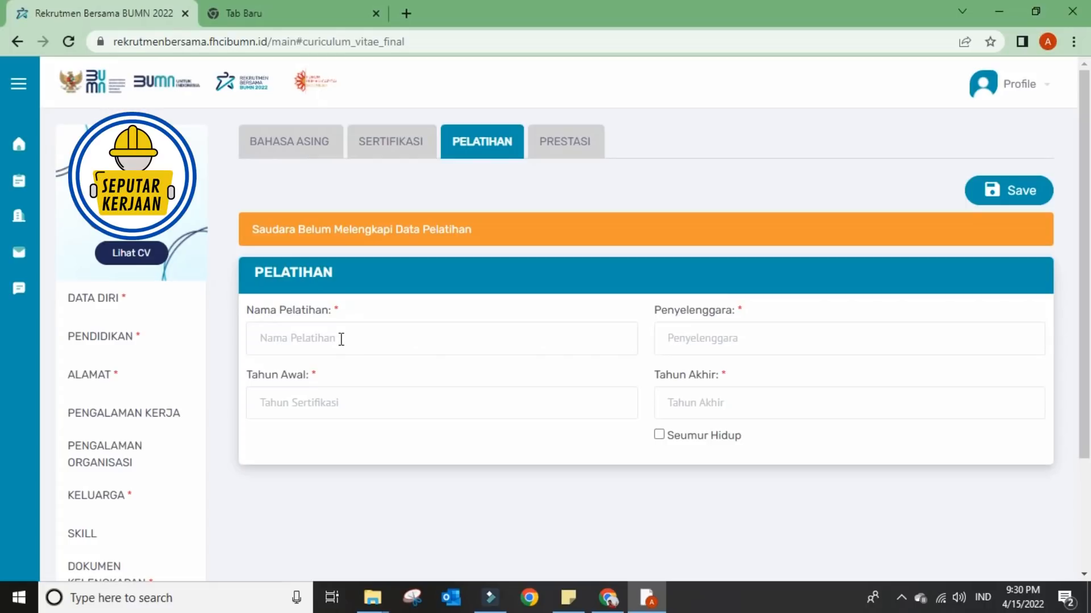
left_click(598, 479)
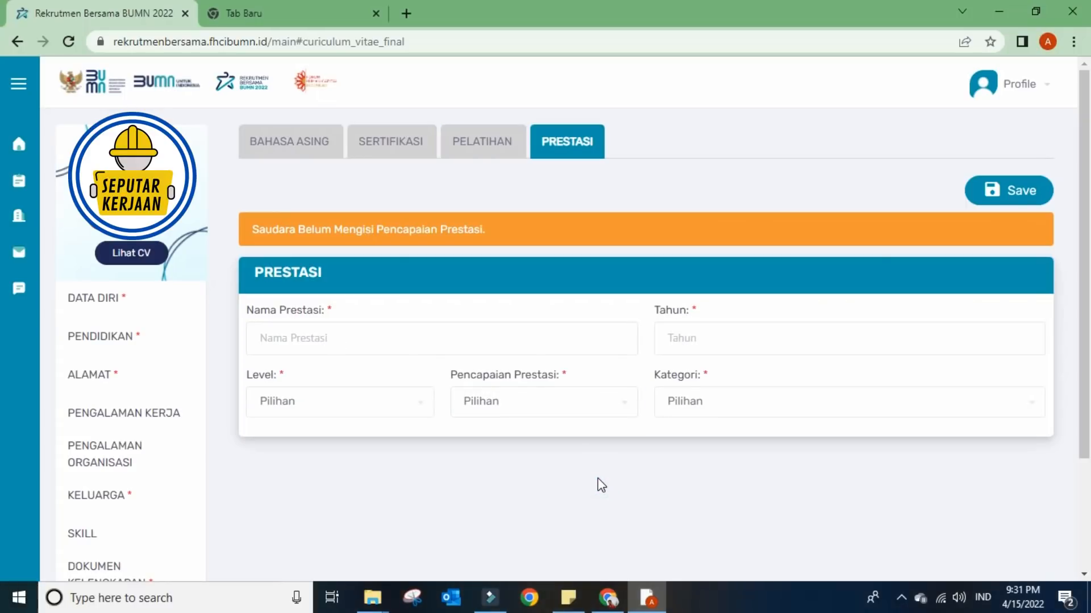
- Enter 'juara 1 olimpiade nasional 2022' as the achievement name
left_click(360, 343)
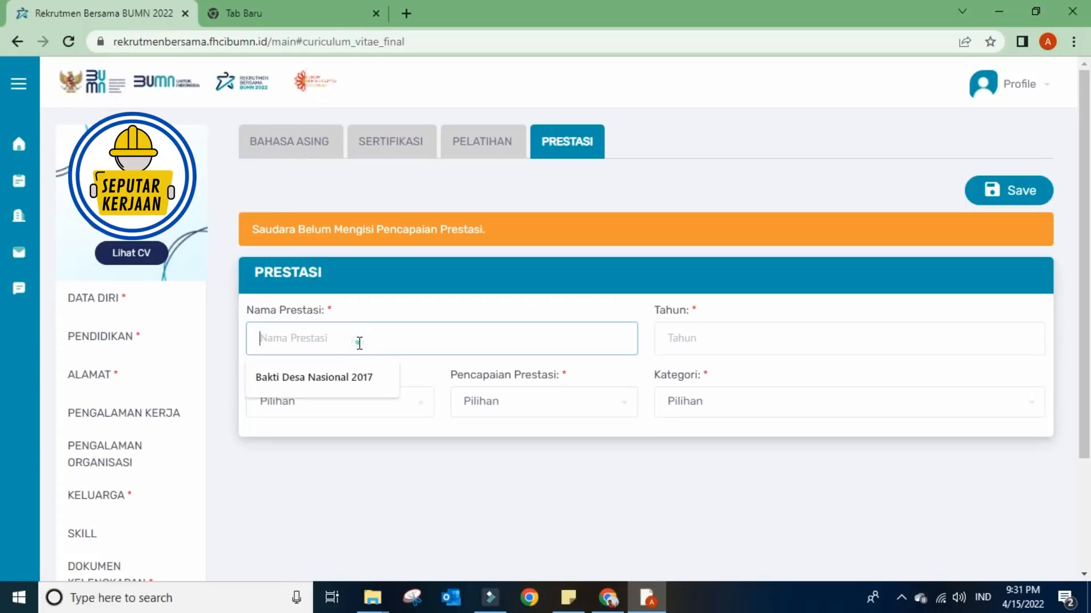
type("jua")
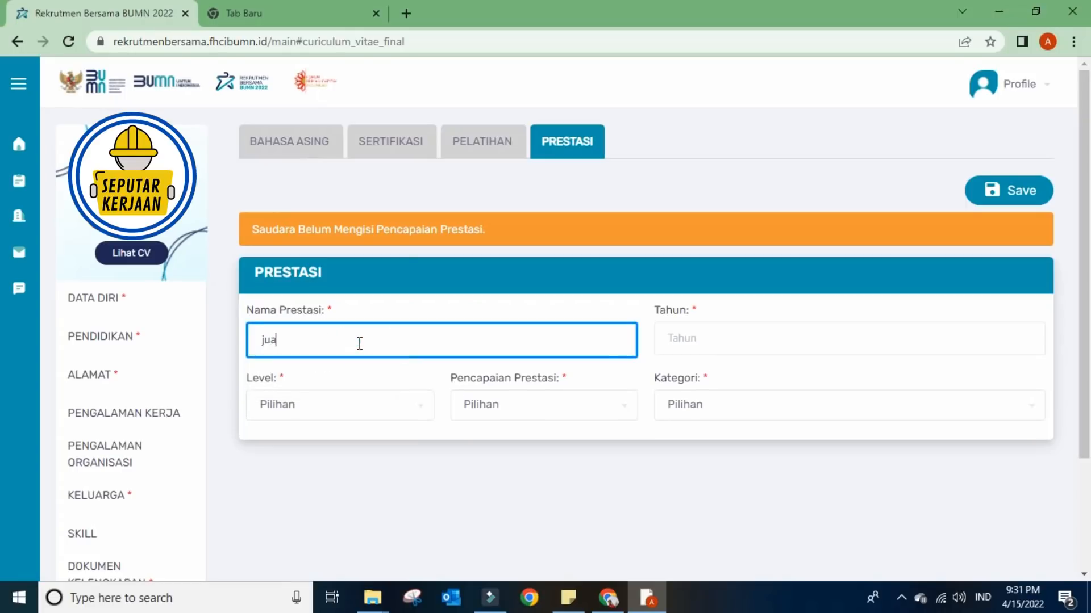
type("ra 1 olimpiade nasional 2022")
- Set the achievement year 2022, level Nasional, placing Juara 3 and category Tim
left_click(681, 341)
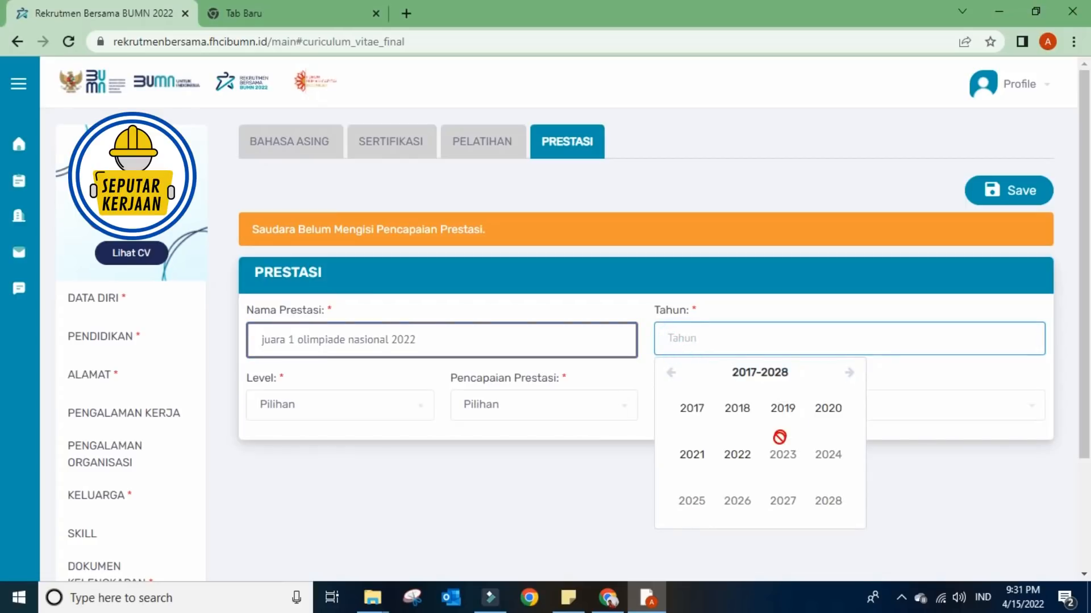
left_click(734, 456)
left_click(304, 408)
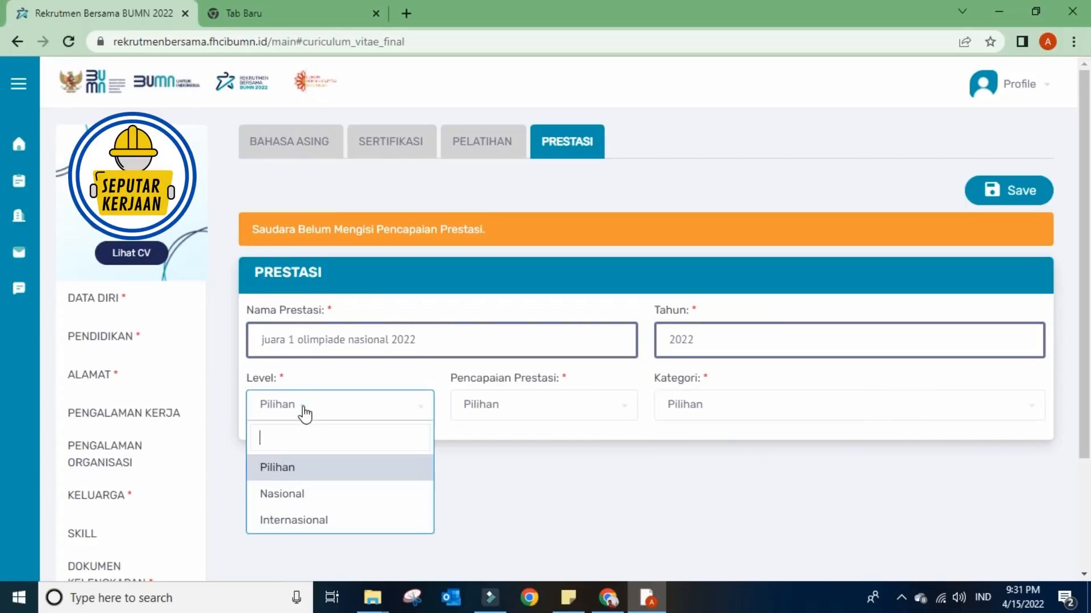
left_click(282, 493)
left_click(479, 406)
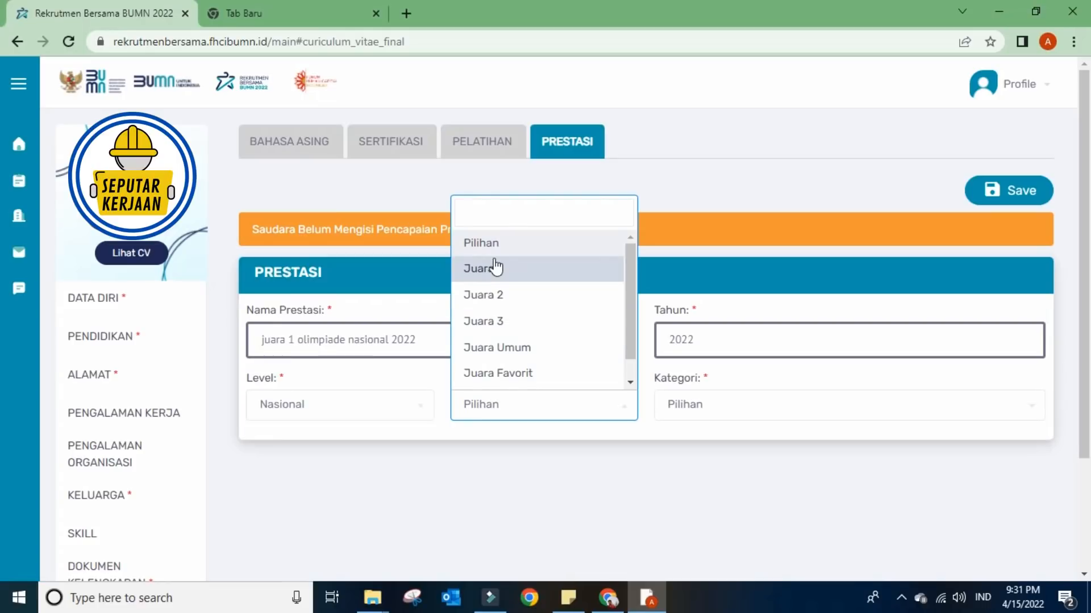
left_click(504, 319)
left_click(703, 407)
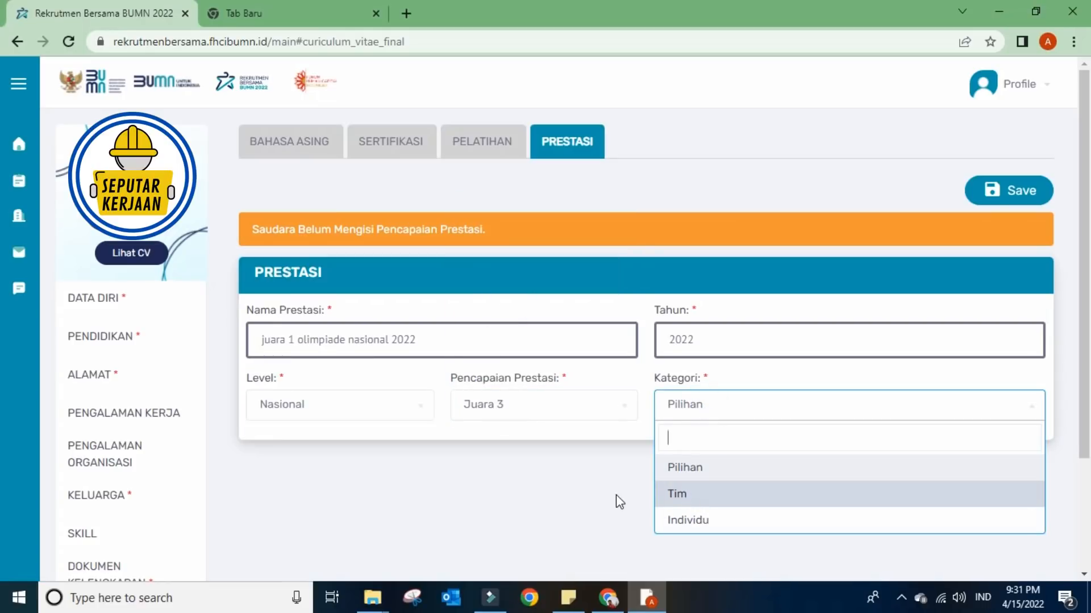
left_click(616, 494)
left_click(687, 408)
left_click(688, 492)
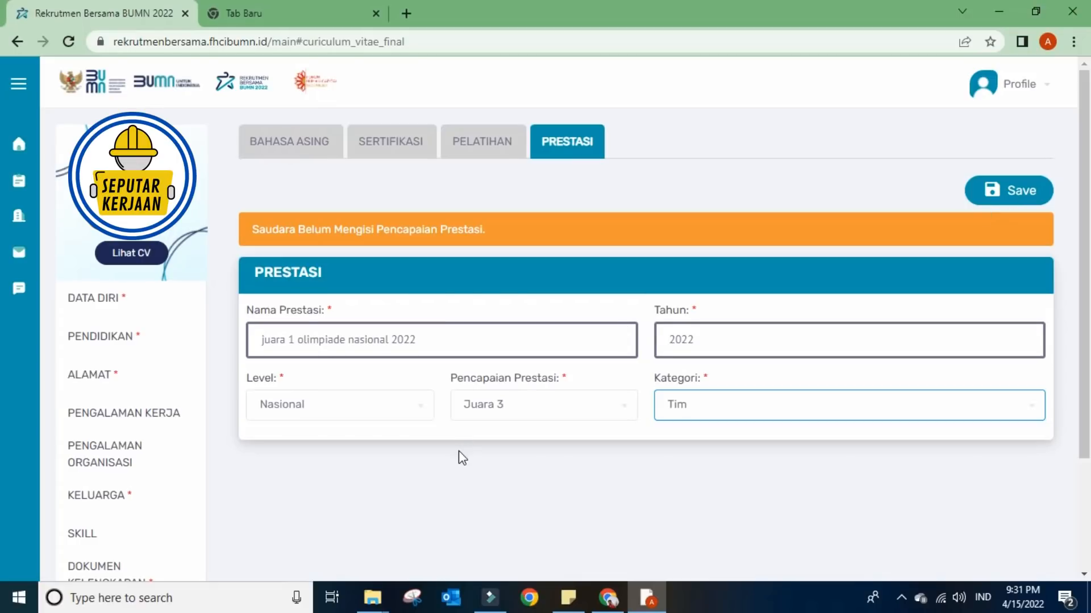
scroll(458, 451, "down", 2)
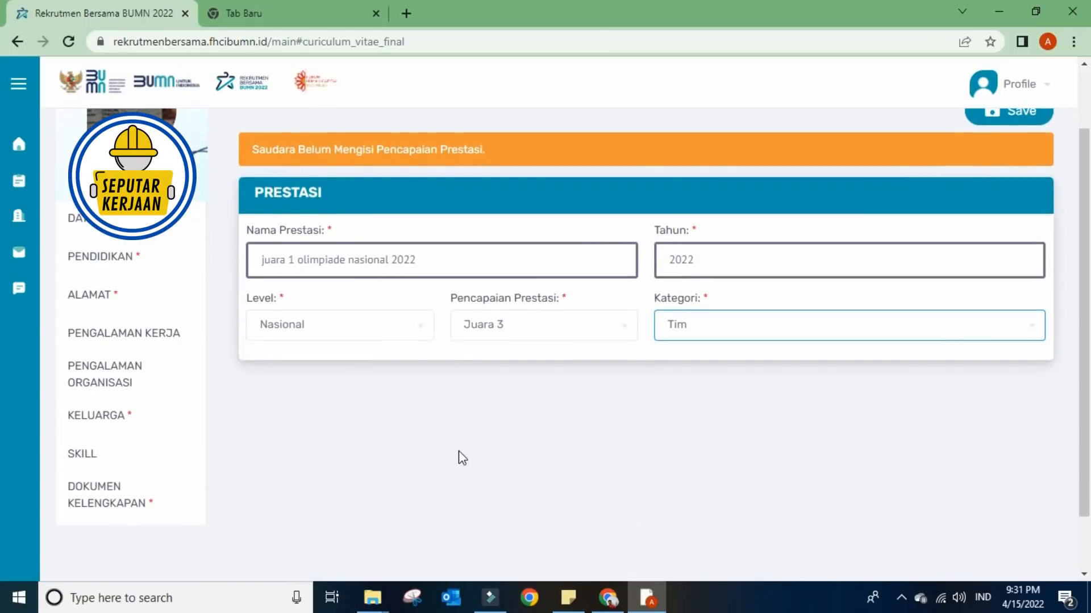
- In the documents section, download the Surat Rekomendasi template via 'Unduh Contoh Format Surat'
left_click(77, 489)
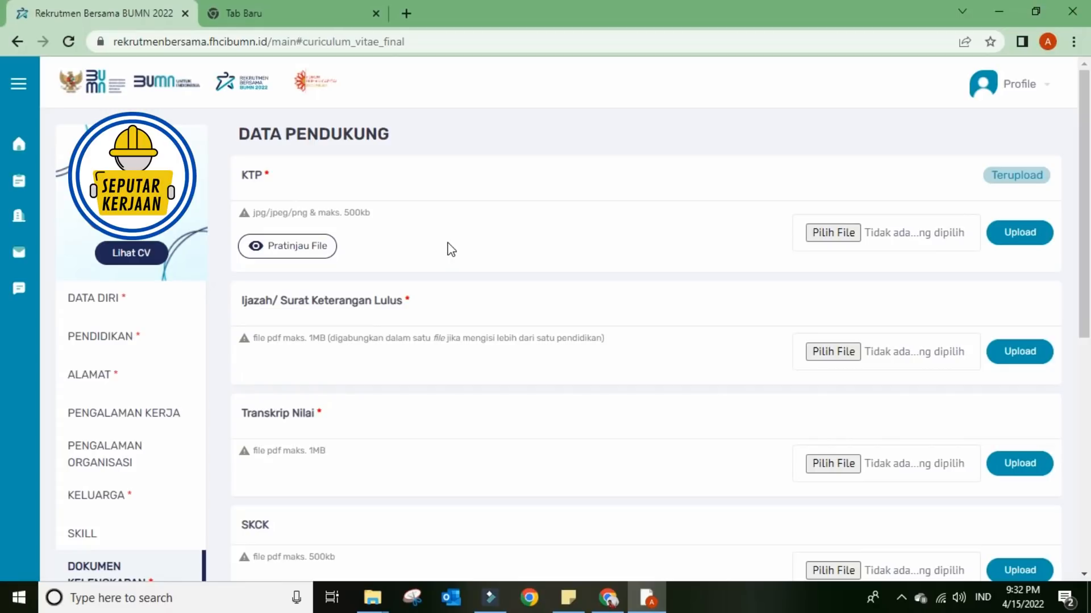
scroll(450, 250, "down", 7)
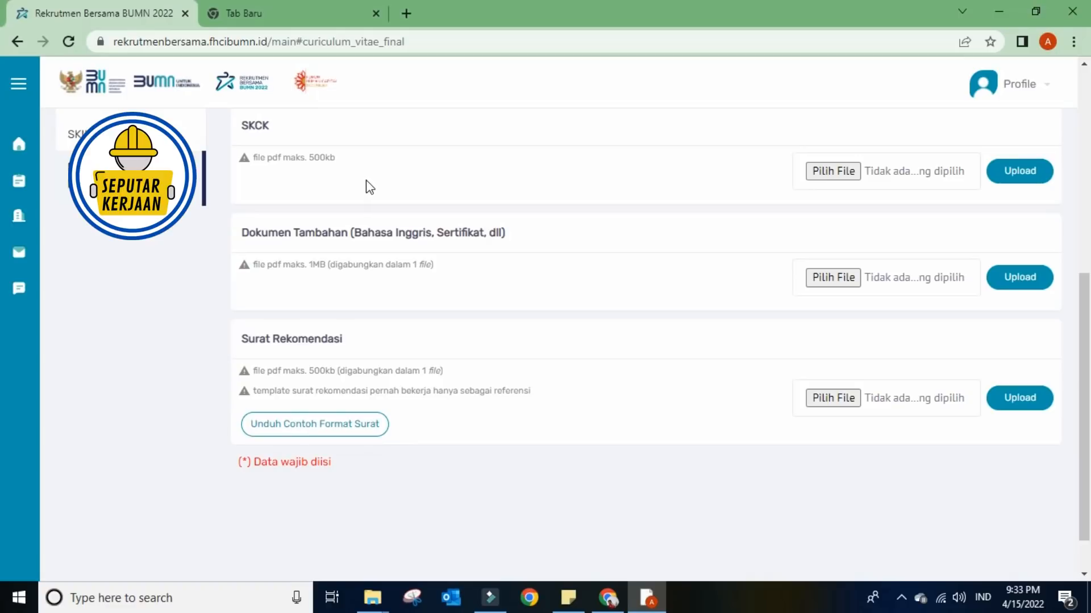
left_click(305, 419)
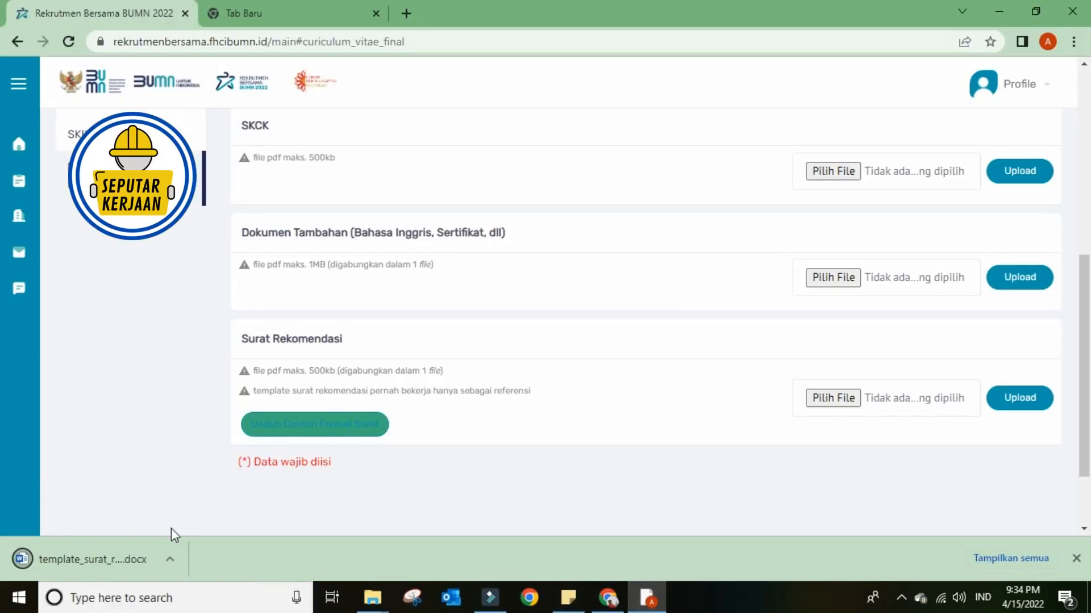
- Open template_surat_rekomendasi.docx from Chrome's download bar in Word
left_click(103, 555)
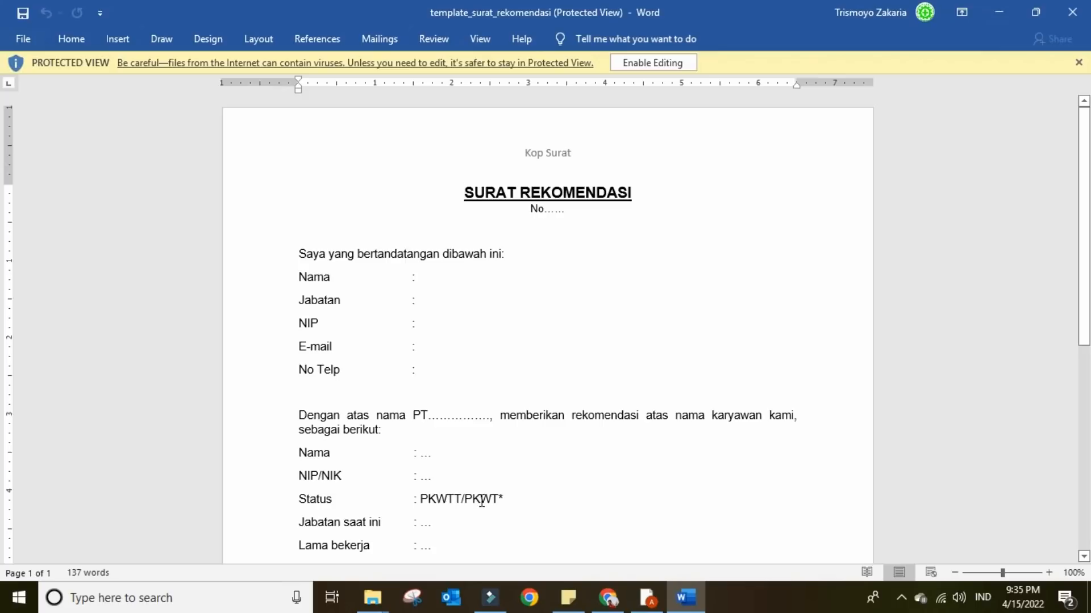
- Read through the SURAT REKOMENDASI template down to its Ttd/Nama jelas signature block
scroll(482, 501, "down", 1)
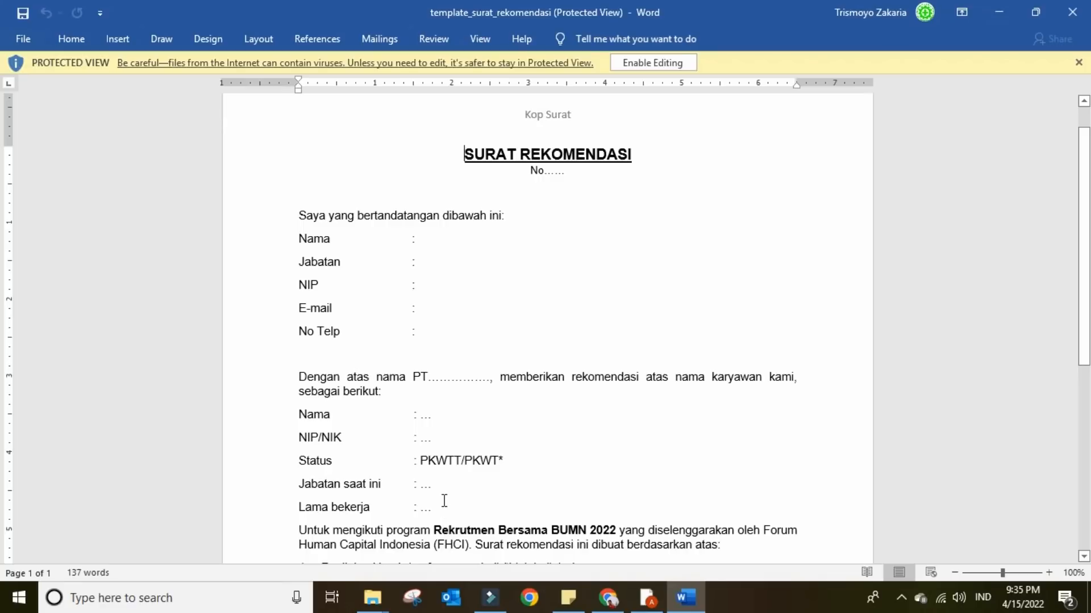
scroll(445, 501, "down", 1)
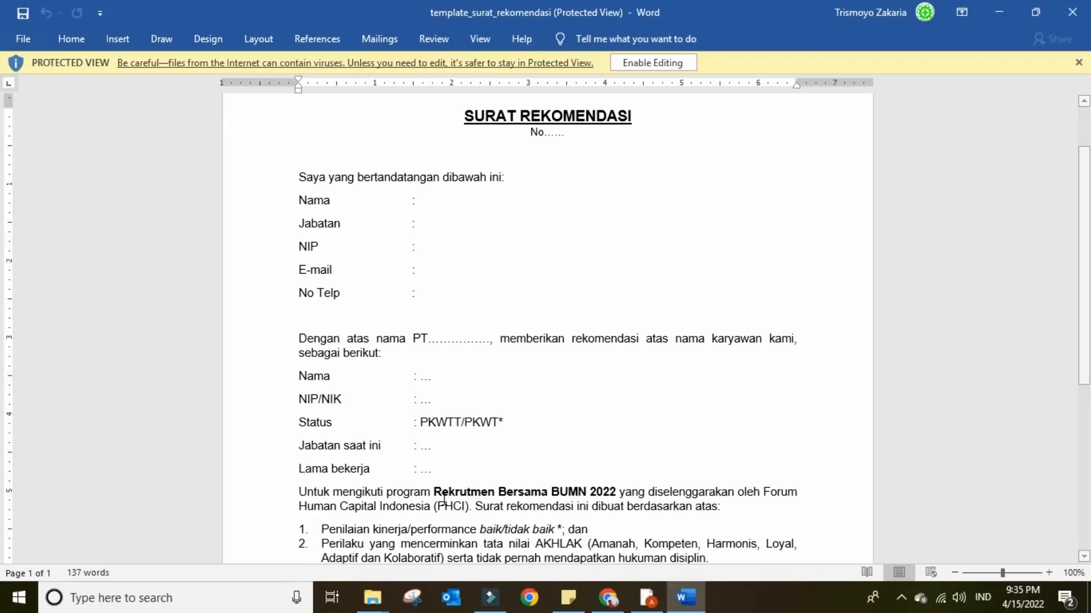
scroll(444, 501, "down", 2)
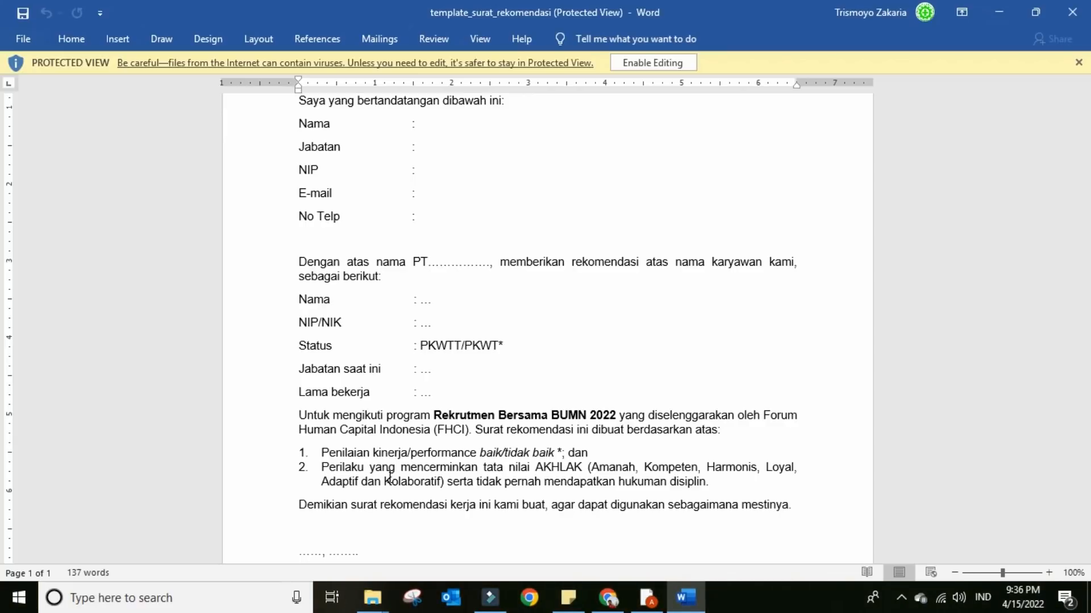
scroll(389, 479, "down", 1)
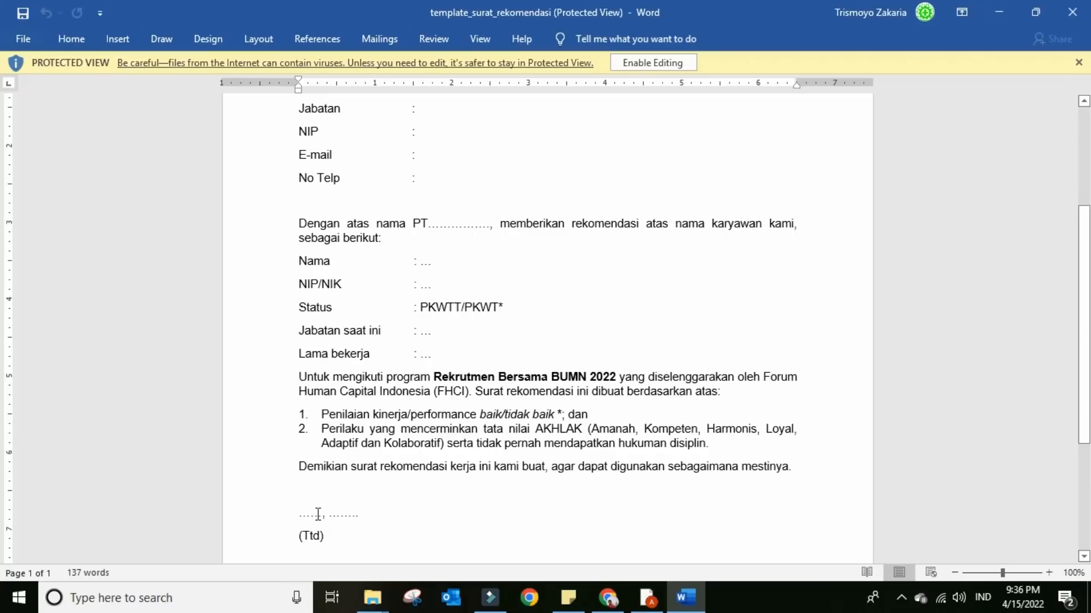
scroll(319, 513, "down", 2)
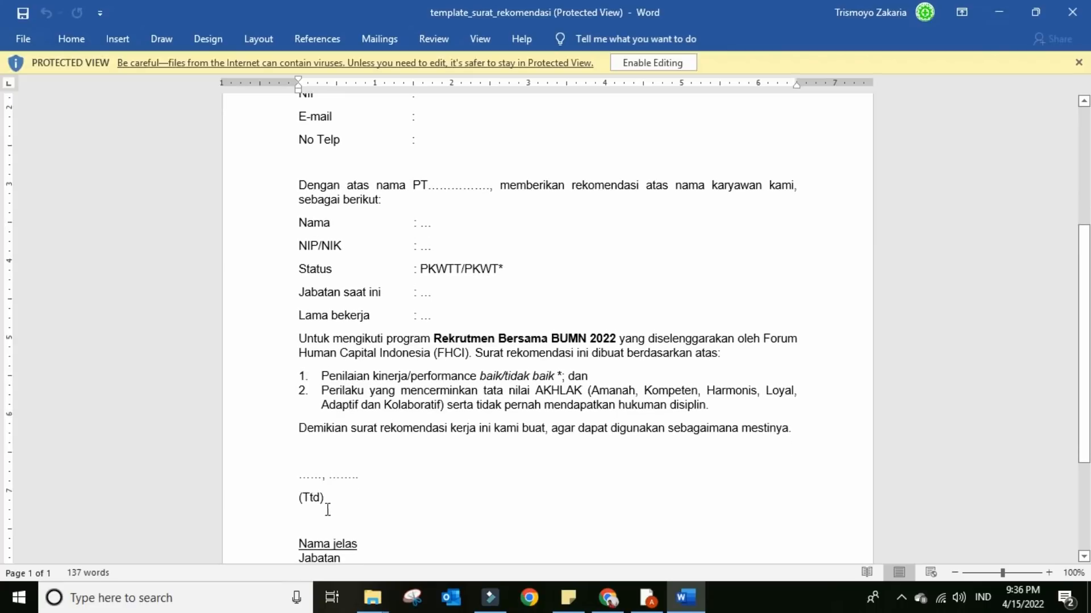
scroll(326, 505, "down", 1)
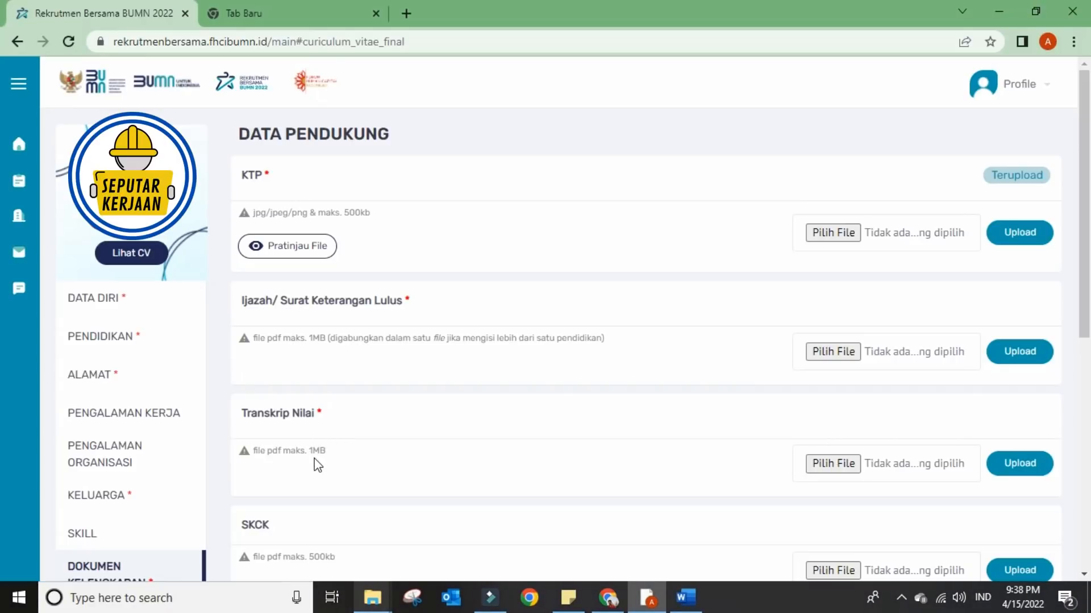
scroll(316, 464, "down", 1)
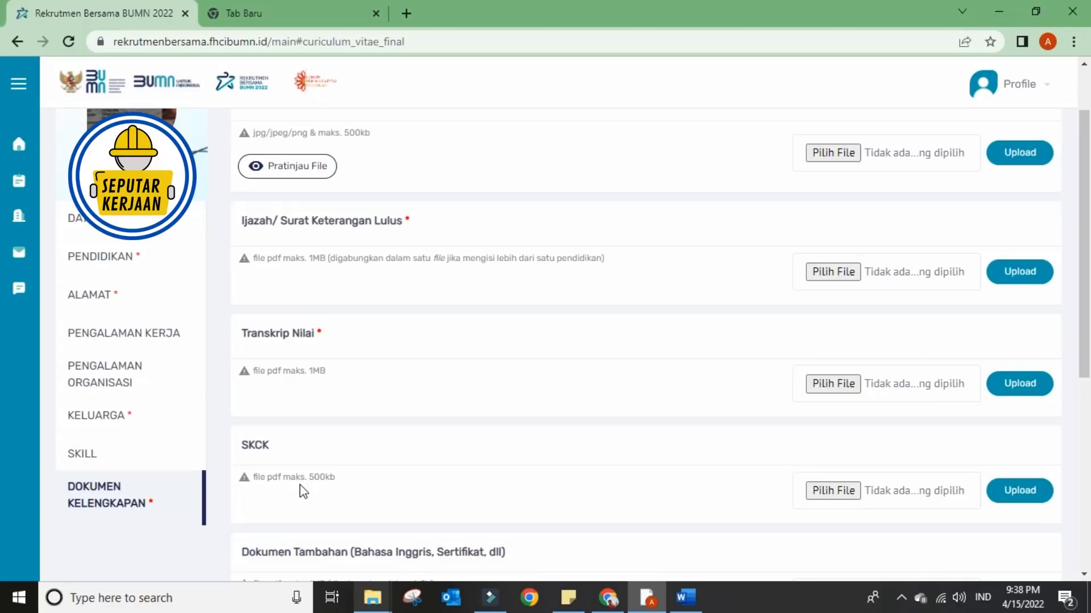
scroll(303, 492, "down", 2)
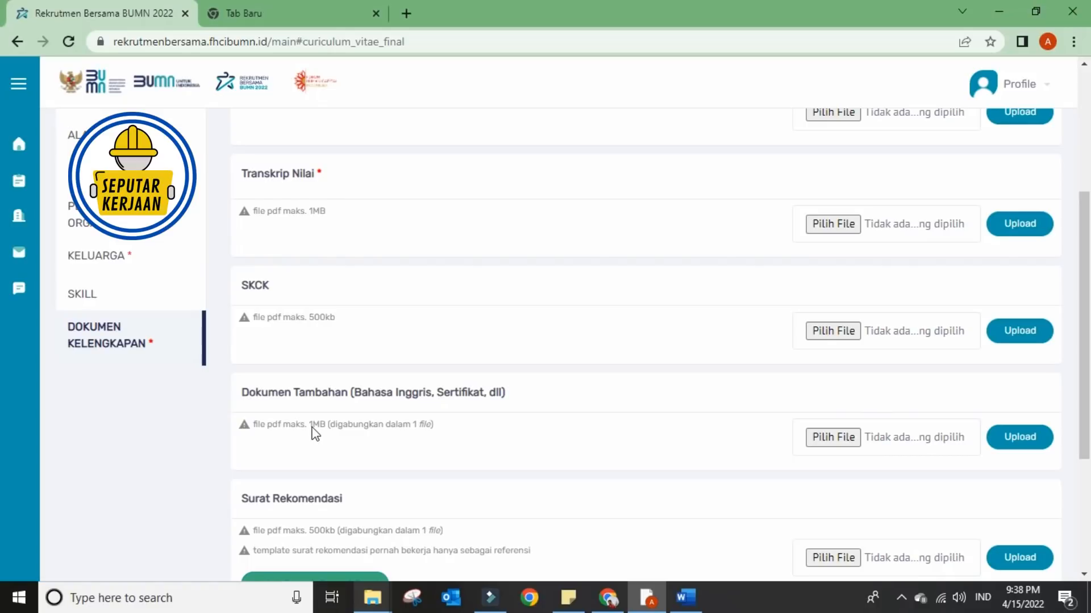
scroll(360, 385, "down", 2)
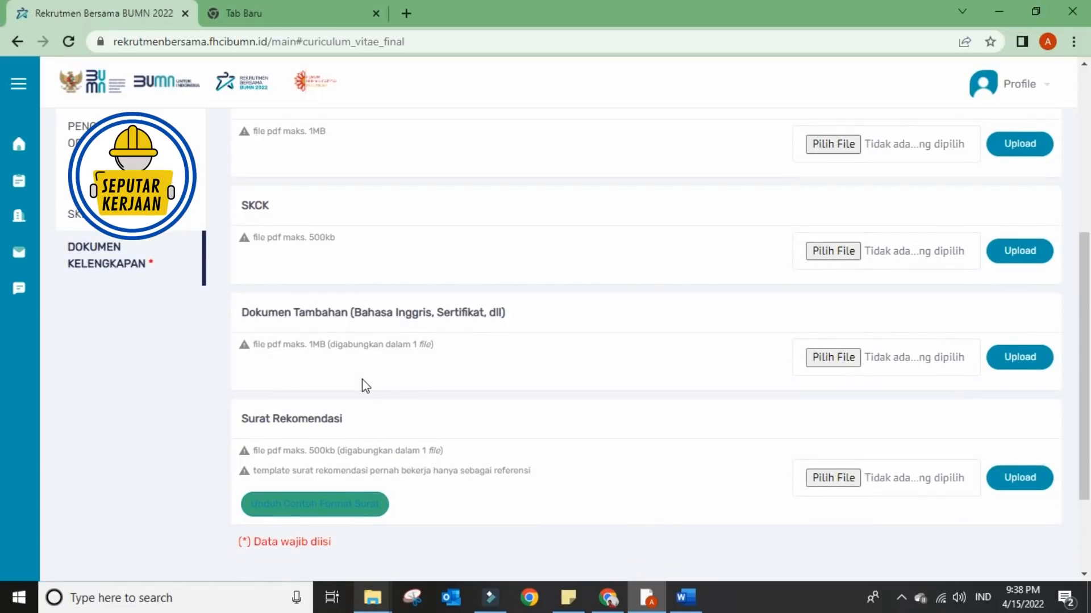
scroll(358, 389, "up", 3)
scroll(353, 391, "up", 2)
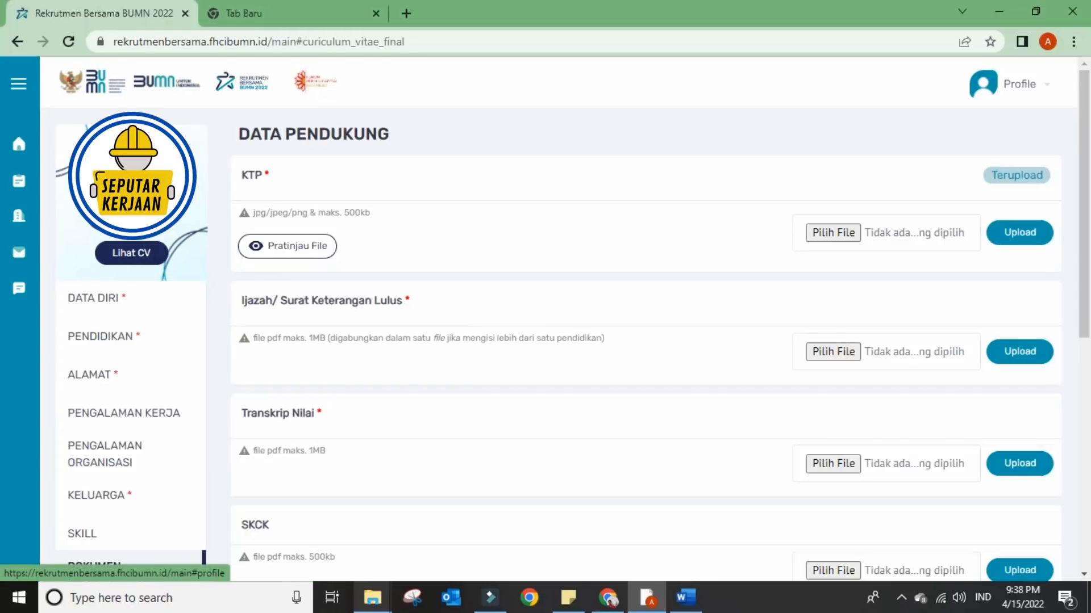
- Go to My Profile from the account menu, then to the Lowongan page from the sidebar
left_click(1043, 89)
left_click(1004, 117)
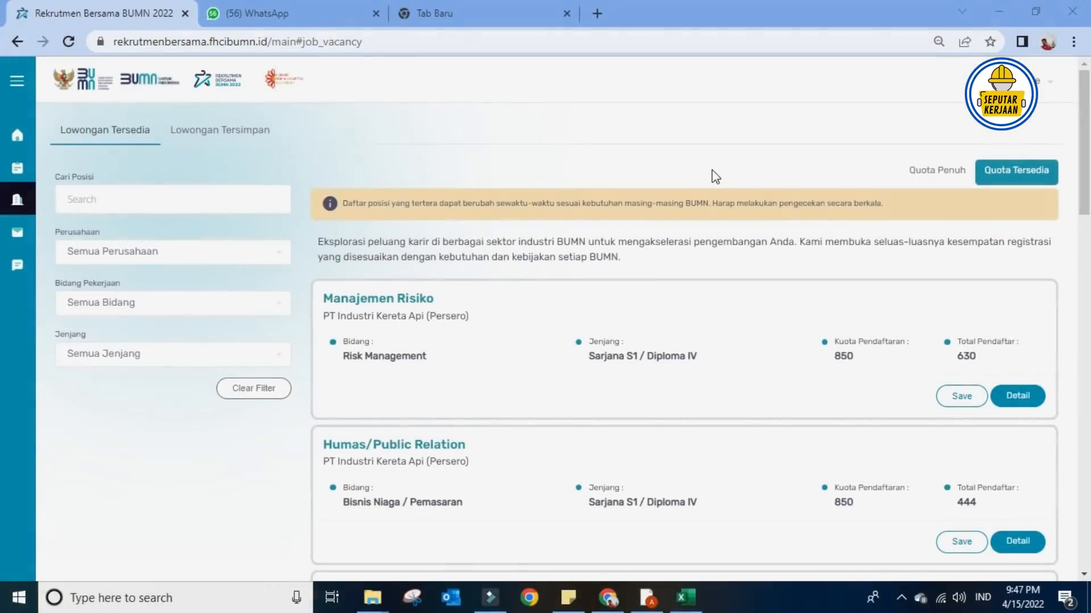
mouse_move(17, 168)
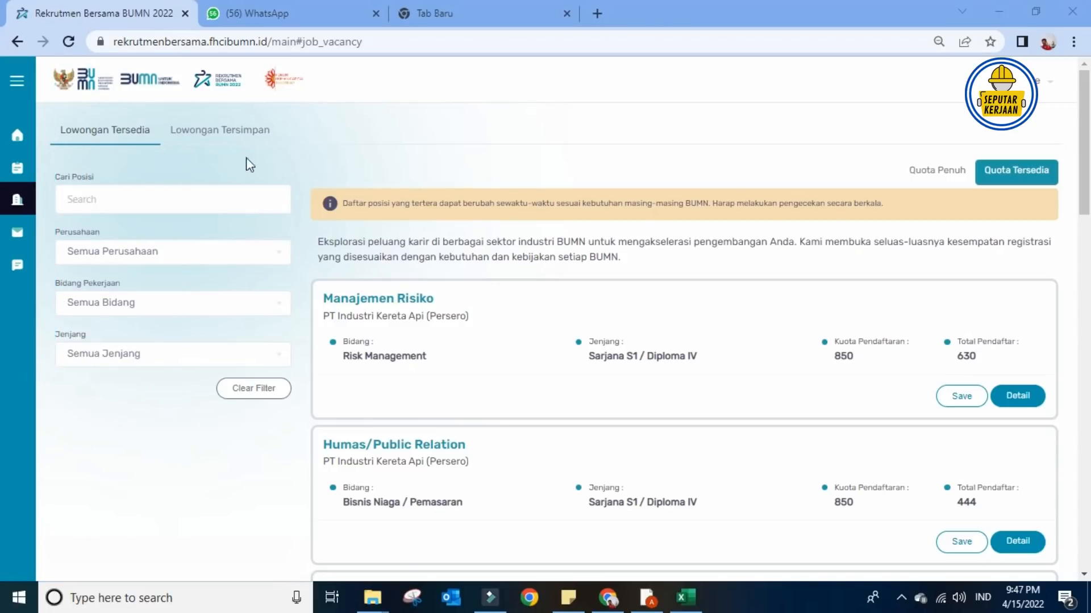
- Try the position search and the company ('perta'), job field and education filters without applying any
left_click(129, 201)
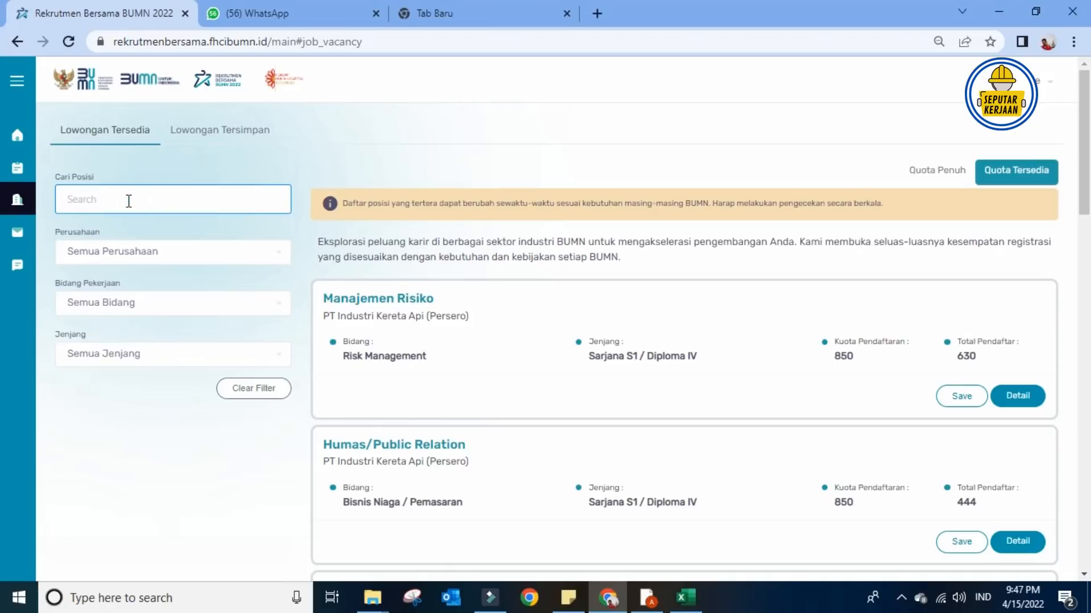
left_click(127, 255)
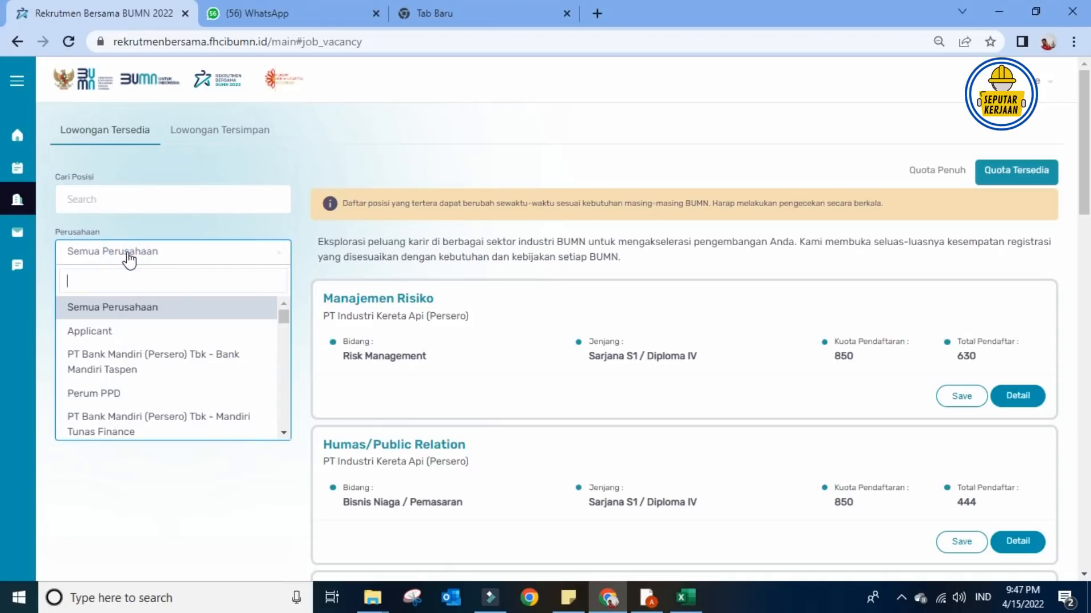
type("perta")
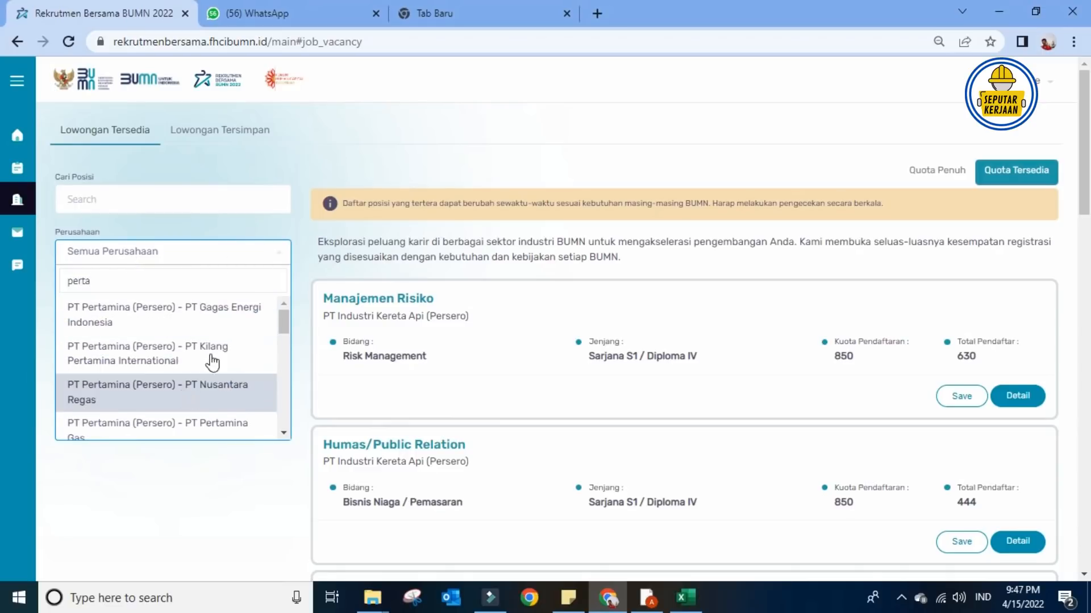
left_click(333, 172)
left_click(158, 308)
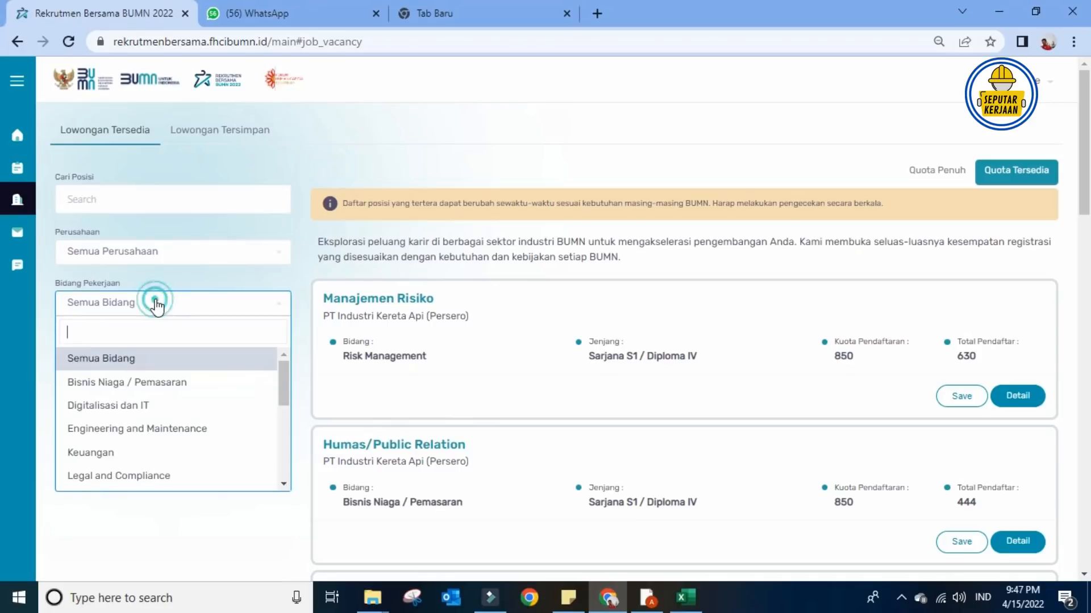
scroll(154, 410, "down", 3)
scroll(153, 410, "down", 4)
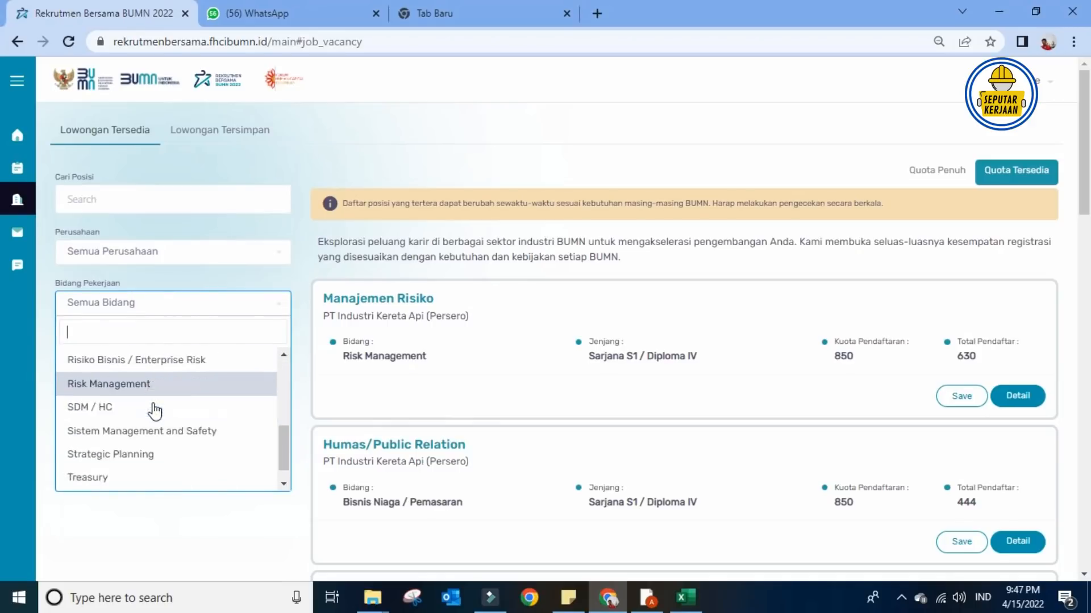
left_click(338, 177)
left_click(176, 363)
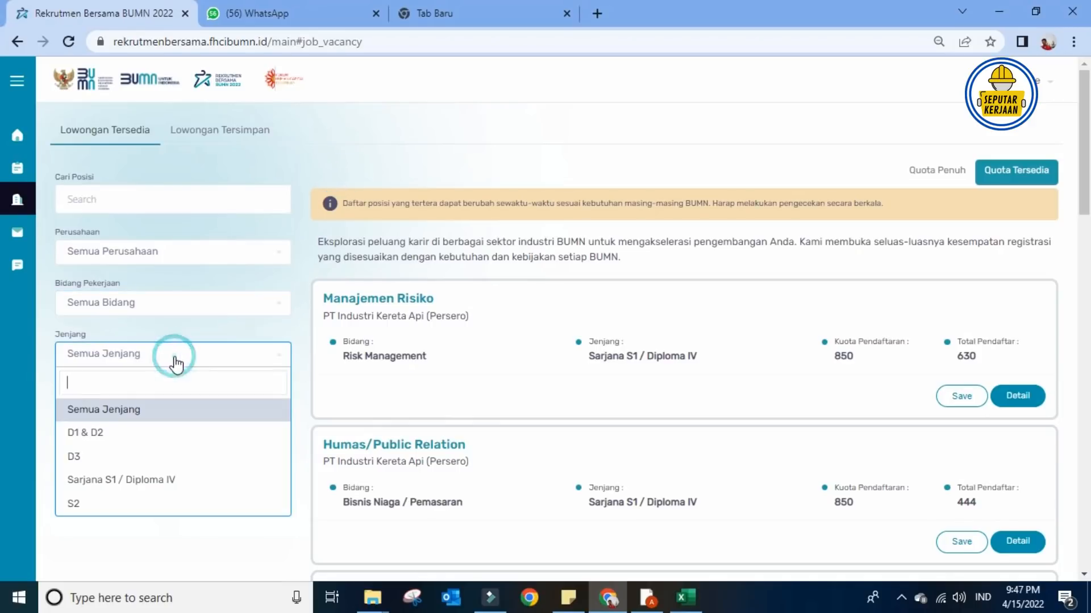
left_click(334, 160)
- Page forward through the vacancy list to its last pages
scroll(511, 335, "down", 2)
scroll(511, 335, "down", 10)
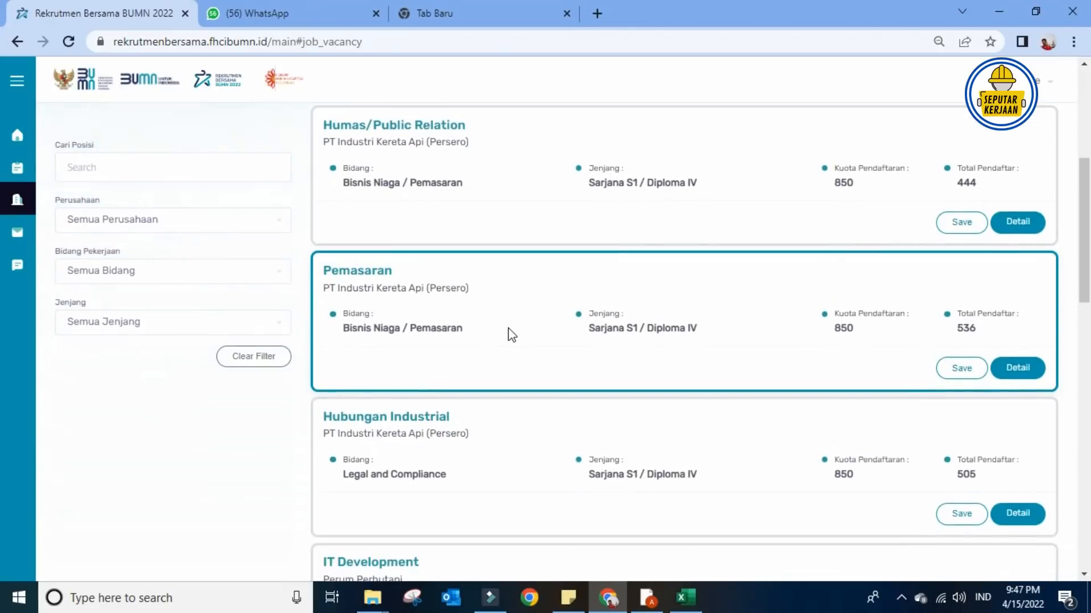
scroll(511, 335, "down", 7)
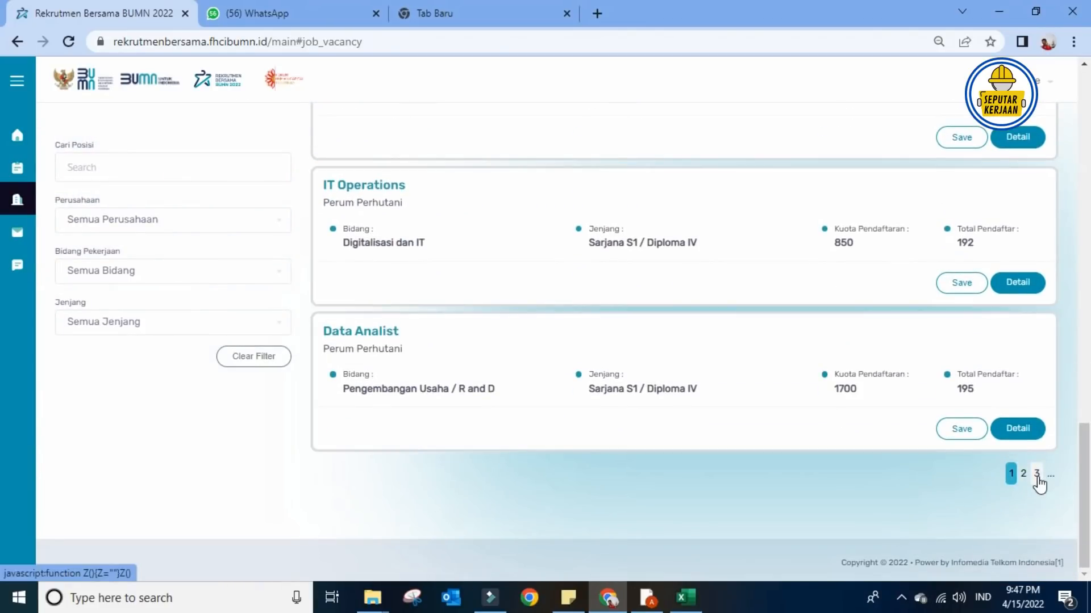
left_click(1036, 476)
left_click(1036, 476)
left_click(1037, 476)
left_click(1037, 476)
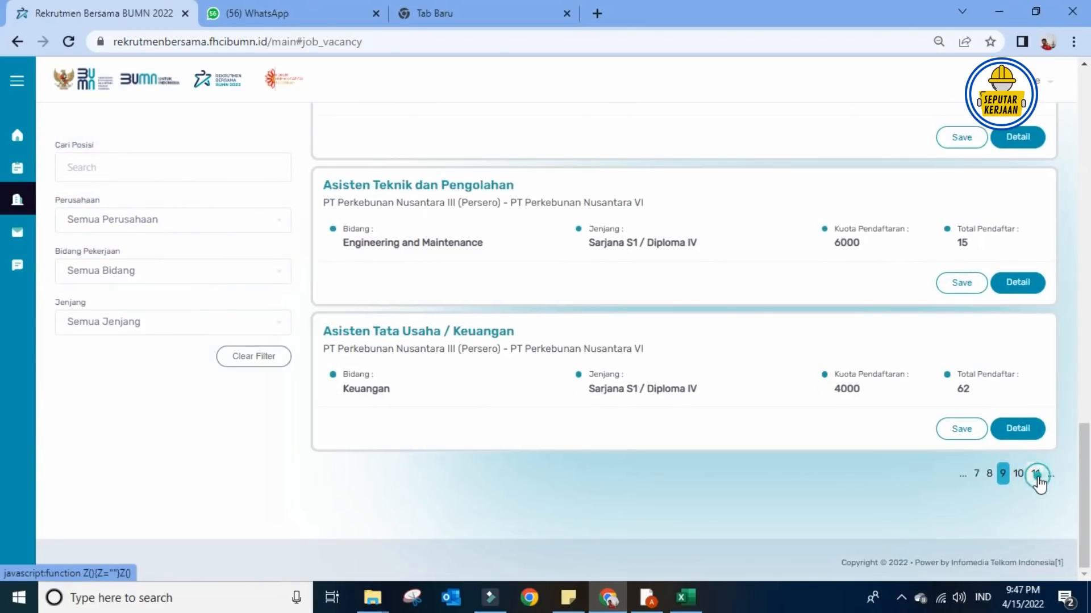
left_click(1037, 476)
left_click(1037, 476)
left_click(1036, 476)
left_click(1036, 476)
left_click(1037, 476)
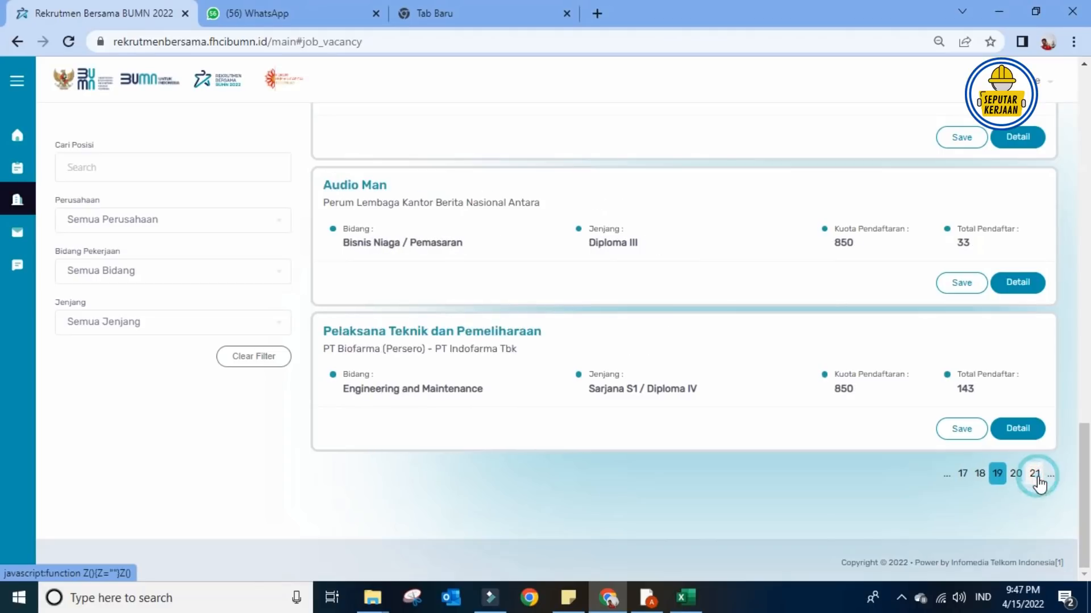
left_click(1037, 476)
left_click(1037, 476)
left_click(1037, 476)
left_click(1037, 476)
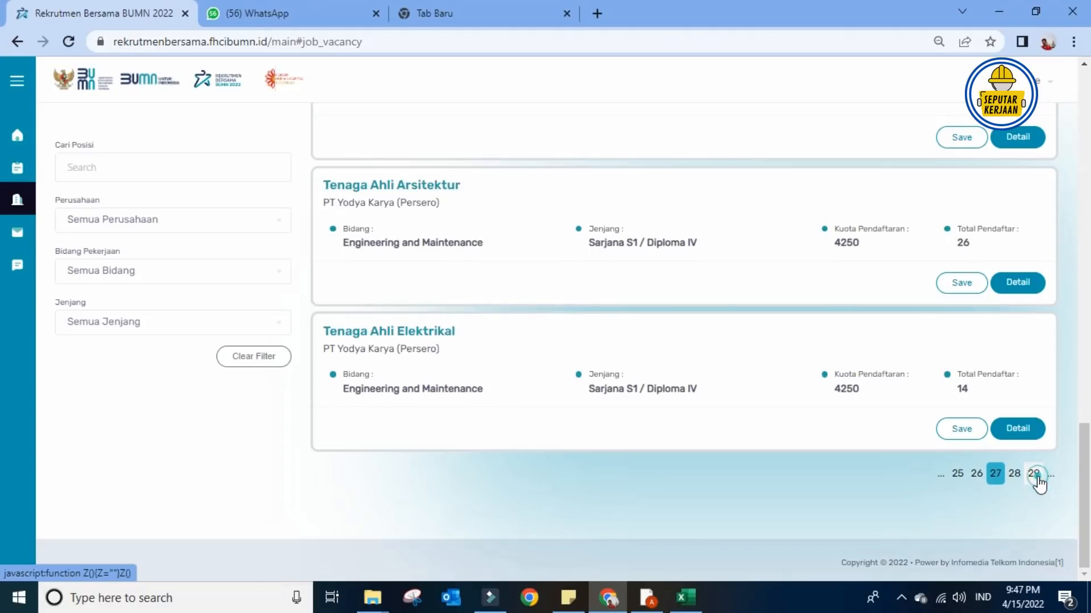
left_click(1037, 476)
left_click(1036, 476)
left_click(1036, 476)
left_click(1037, 476)
left_click(1037, 476)
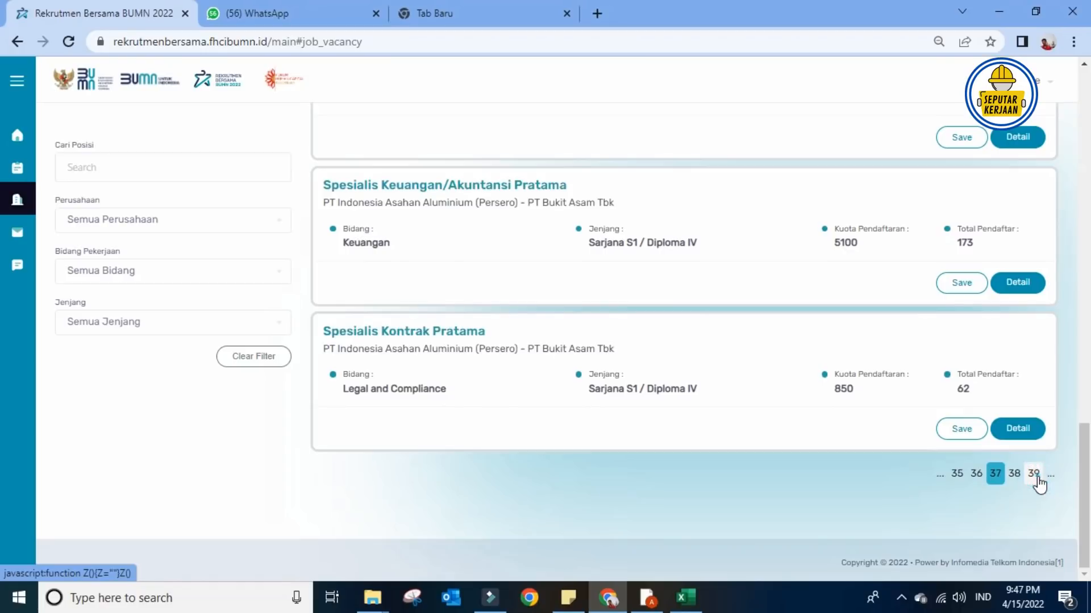
left_click(1037, 476)
left_click(1037, 476)
left_click(1037, 476)
left_click(1036, 476)
left_click(1037, 476)
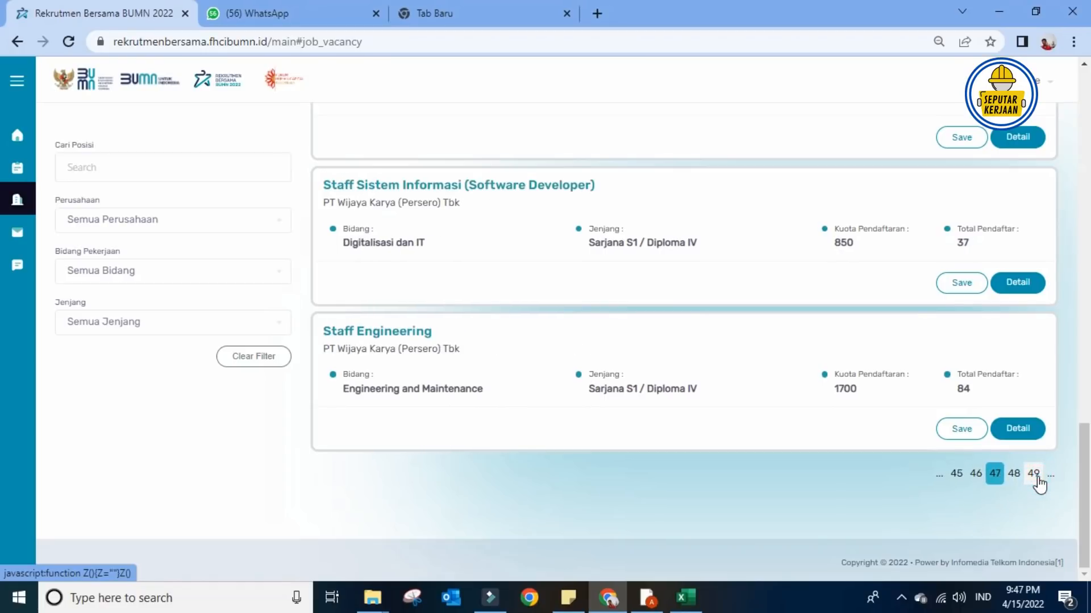
left_click(1037, 476)
left_click(1037, 476)
left_click(1037, 476)
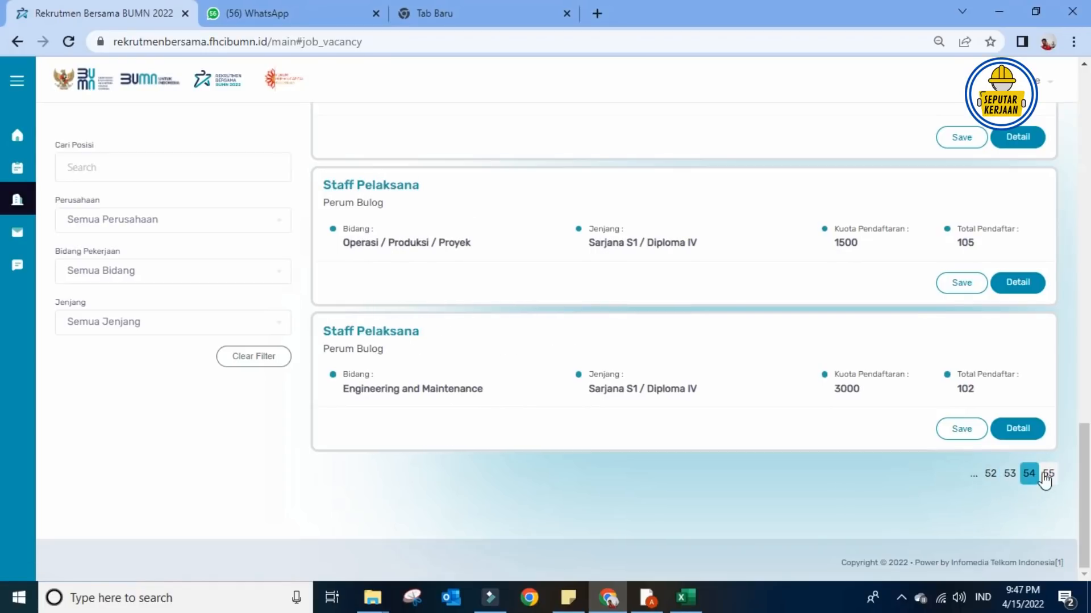
- Return to the Pertamina Hulu Energi Technician Instrument card (104 applicants, 6000 quota)
scroll(948, 424, "up", 2)
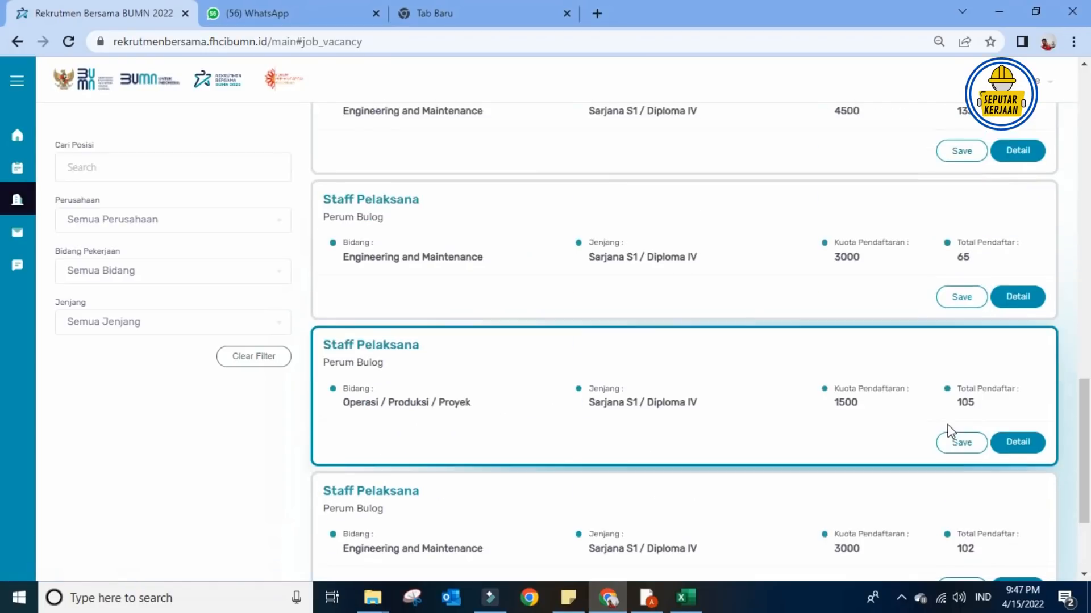
scroll(948, 426, "down", 1)
scroll(933, 431, "up", 5)
scroll(936, 437, "up", 10)
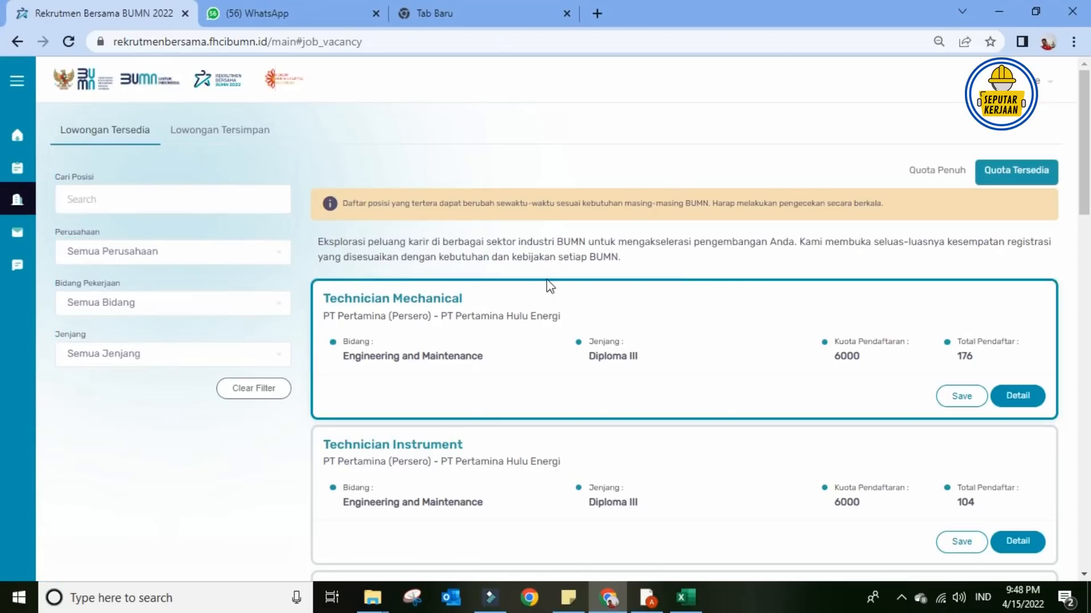
scroll(521, 380, "down", 3)
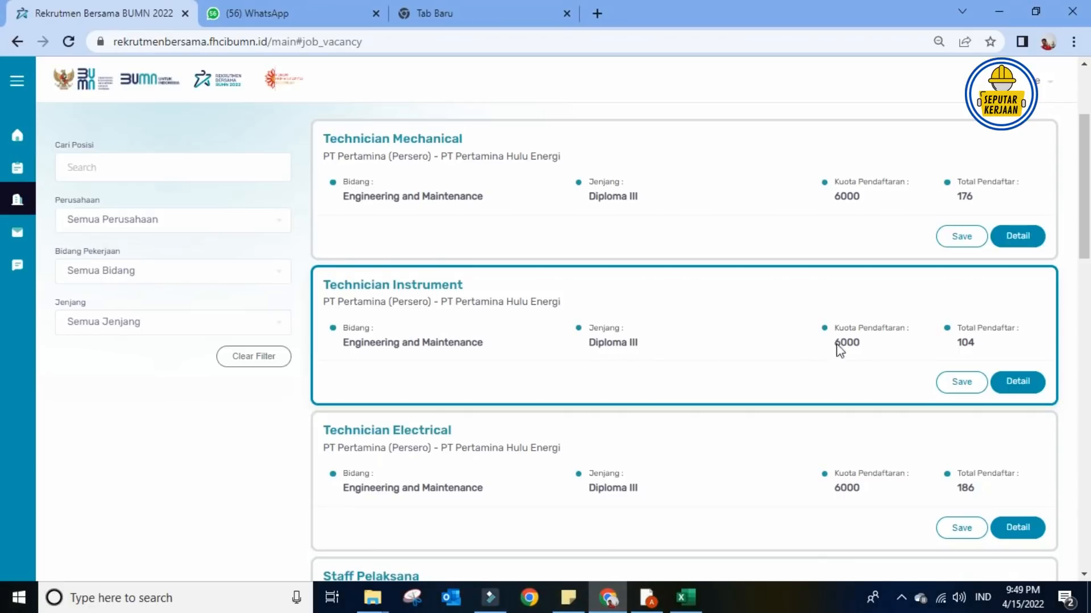
- Review the Technician Instrument vacancy details and requirements, then switch to the Excel summary
left_click(1026, 385)
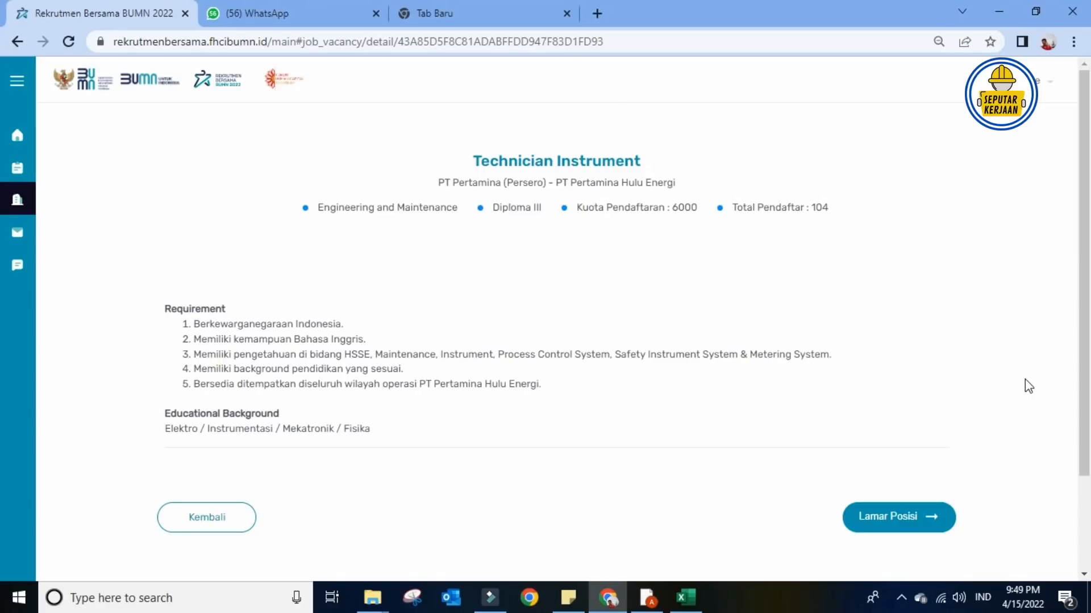
scroll(968, 385, "down", 1)
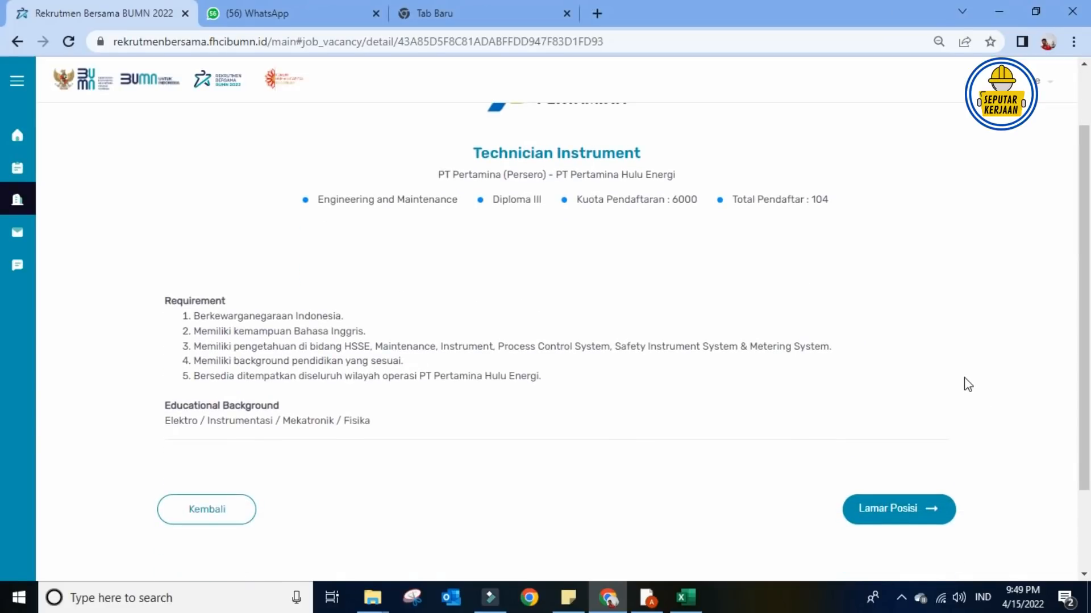
scroll(968, 385, "up", 1)
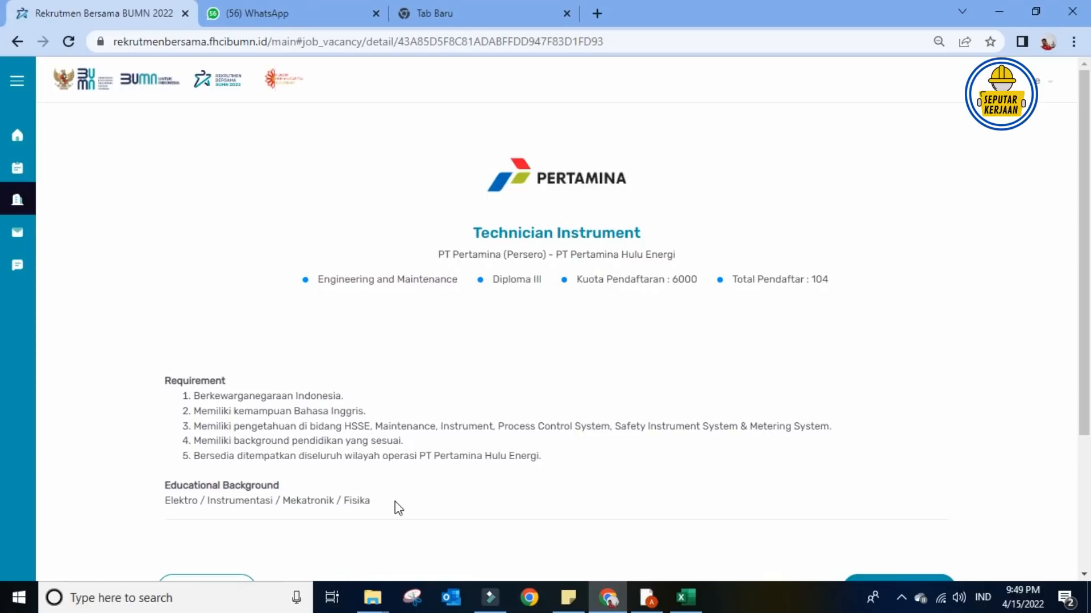
left_click(683, 595)
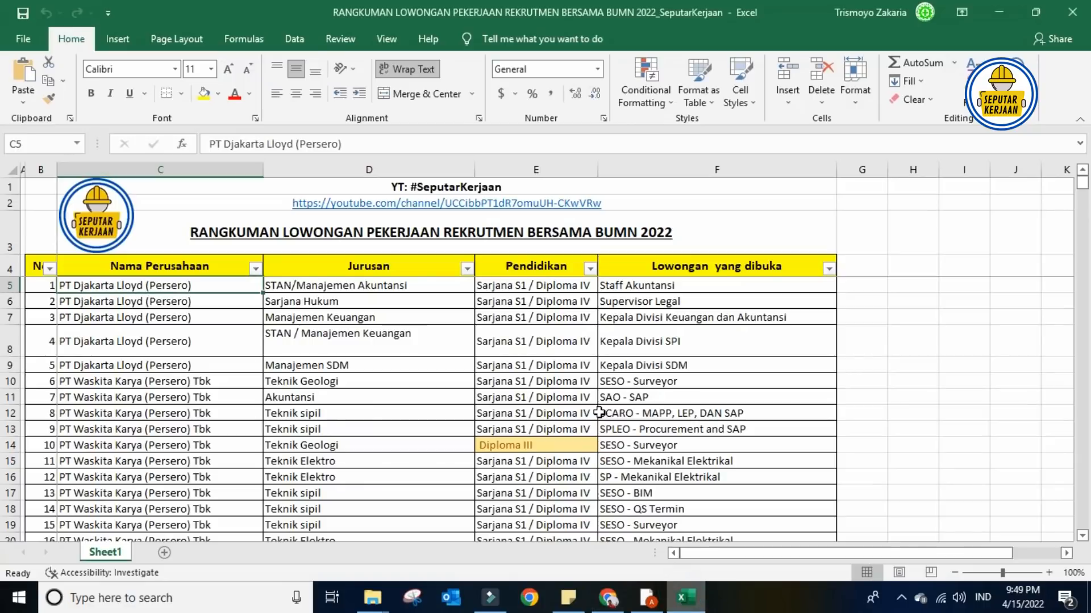
left_click(657, 362)
scroll(658, 362, "down", 3)
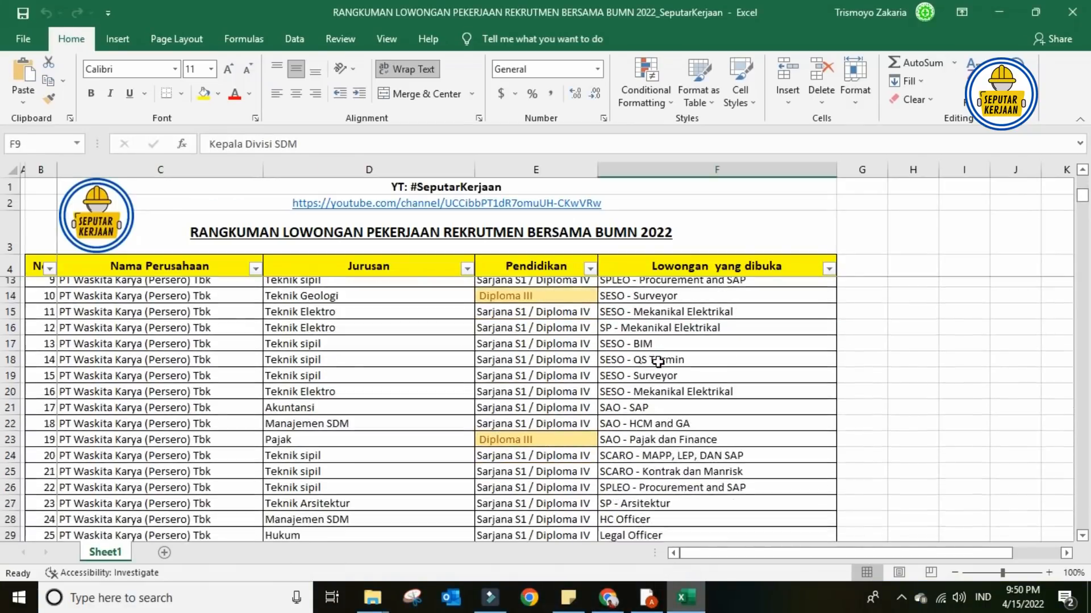
scroll(658, 362, "down", 20)
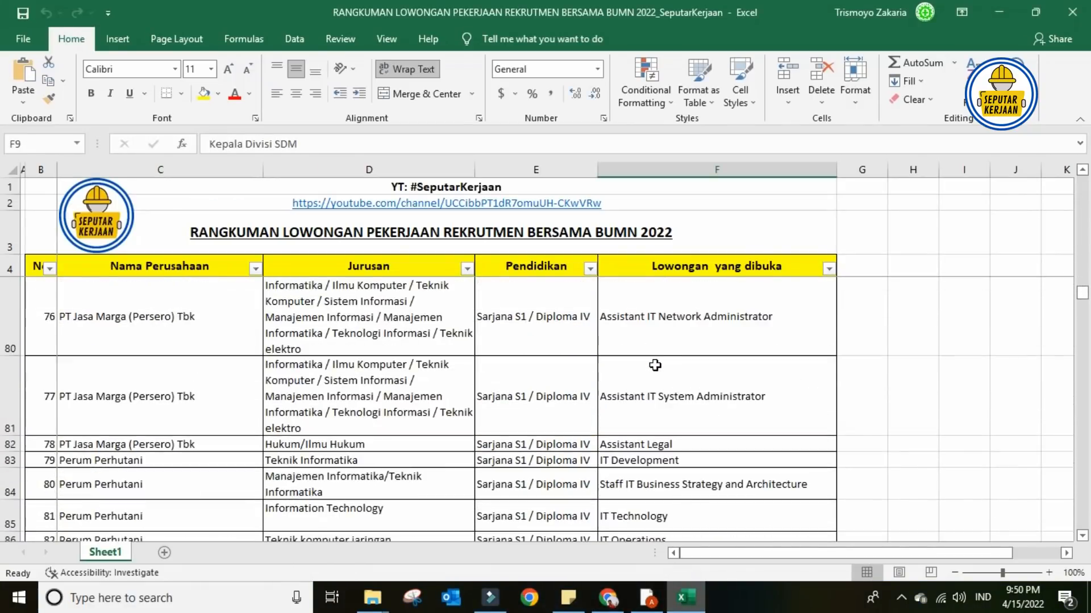
scroll(655, 366, "down", 20)
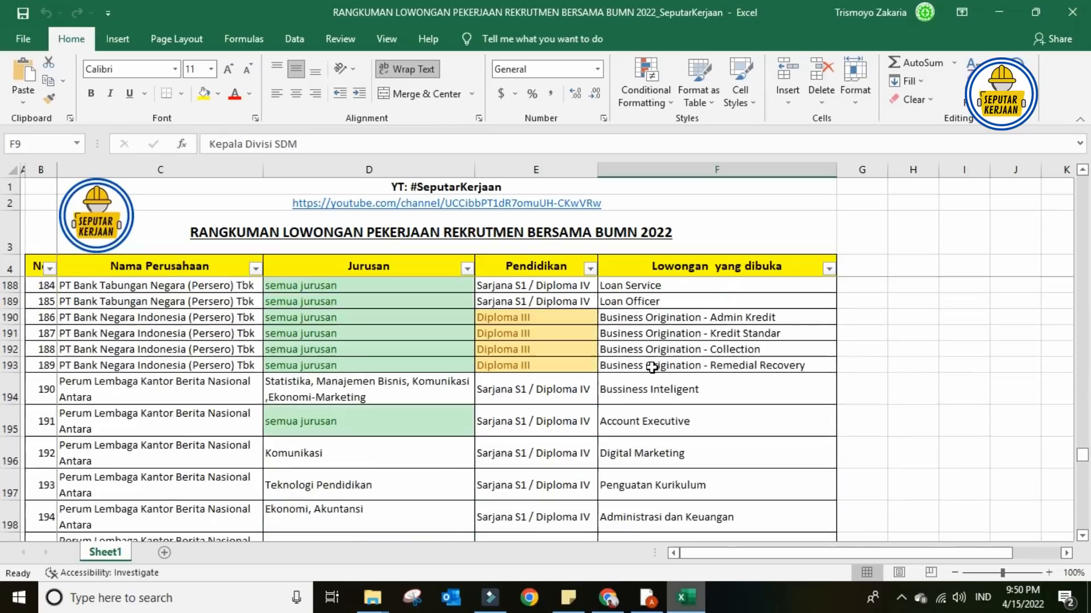
scroll(652, 368, "down", 15)
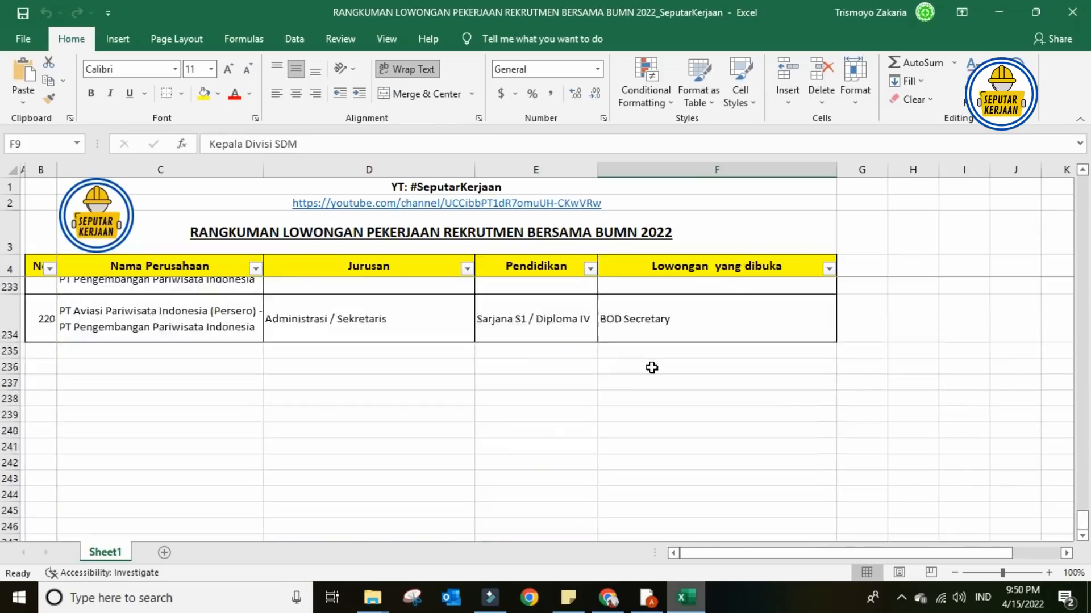
scroll(652, 367, "up", 1)
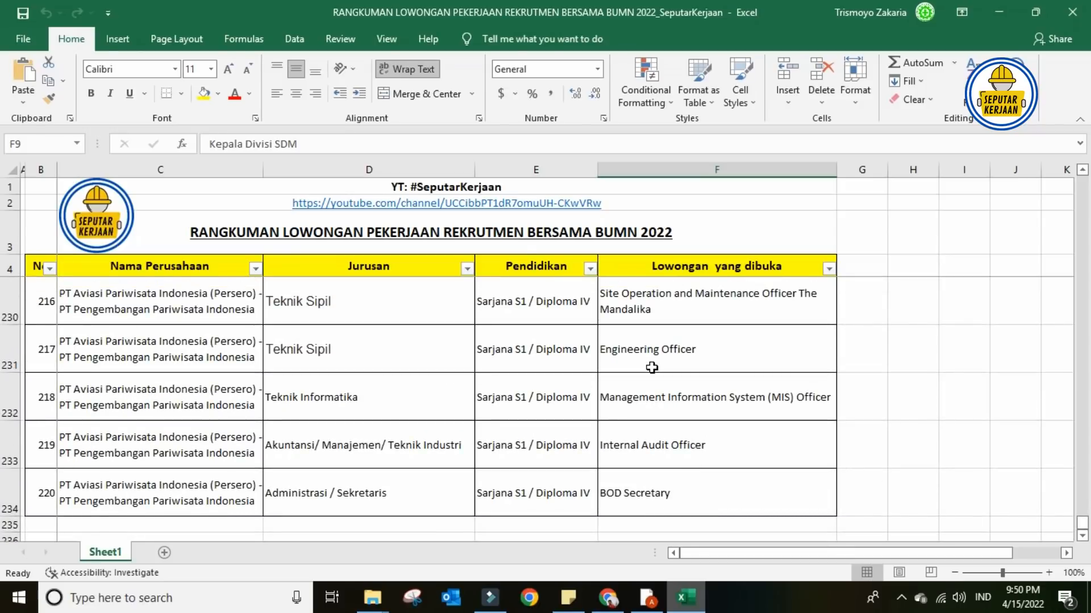
scroll(651, 367, "up", 10)
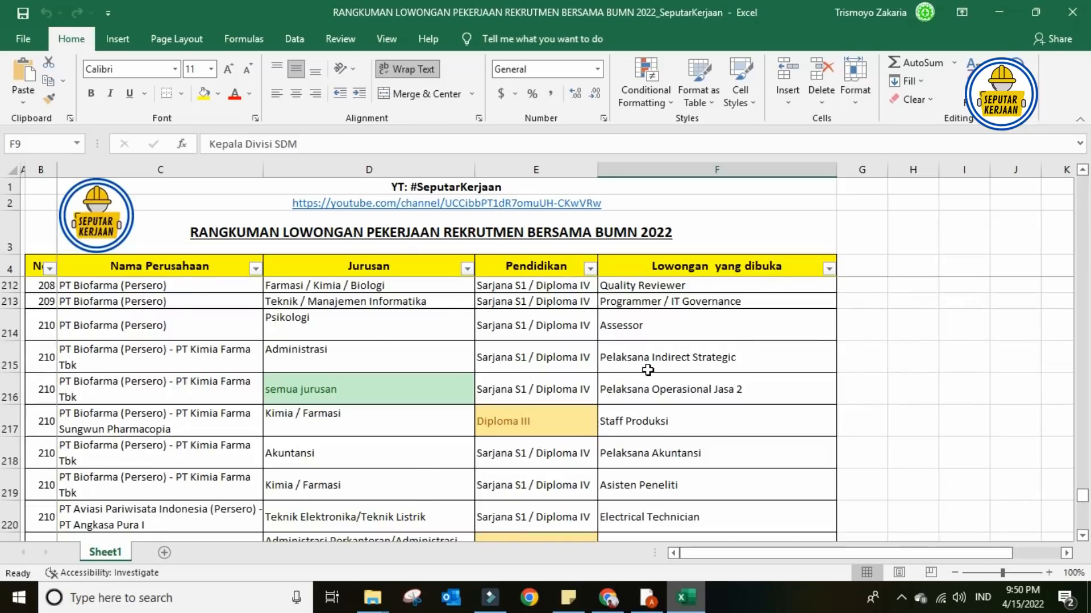
scroll(648, 369, "up", 10)
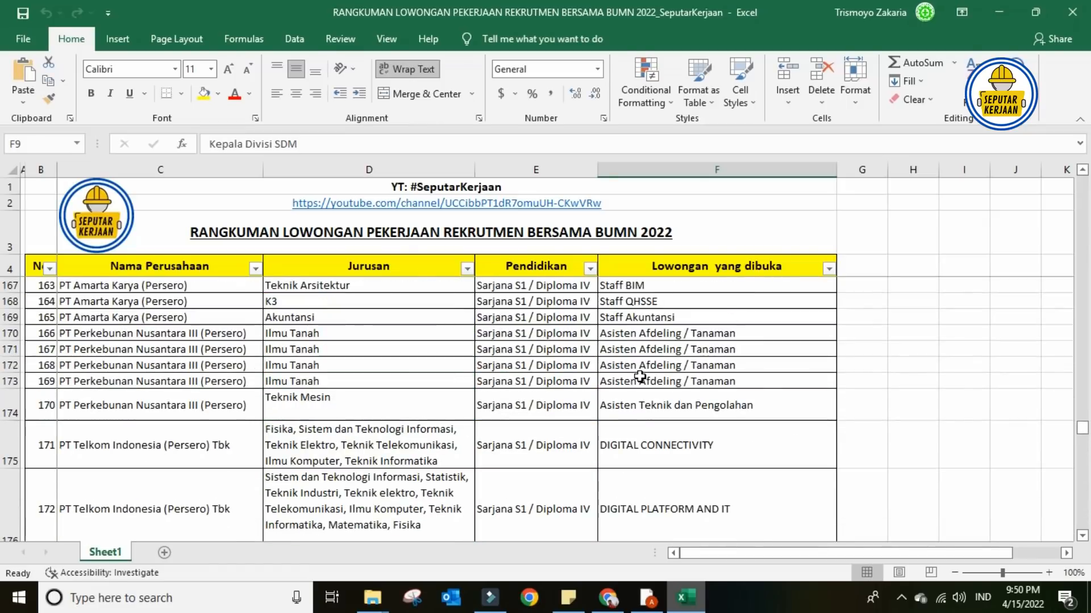
scroll(639, 376, "up", 10)
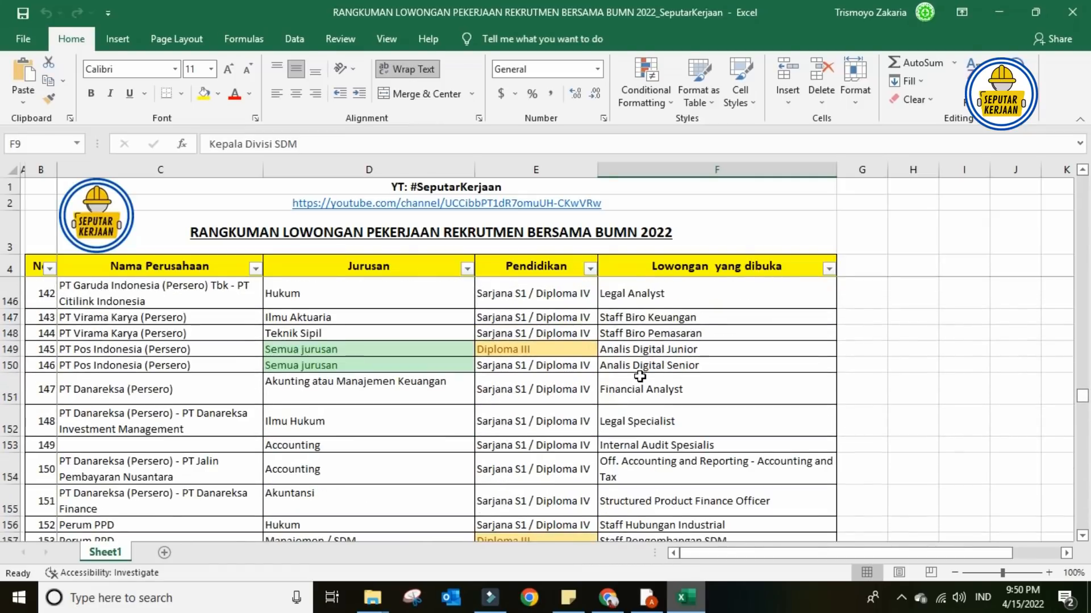
scroll(640, 376, "up", 12)
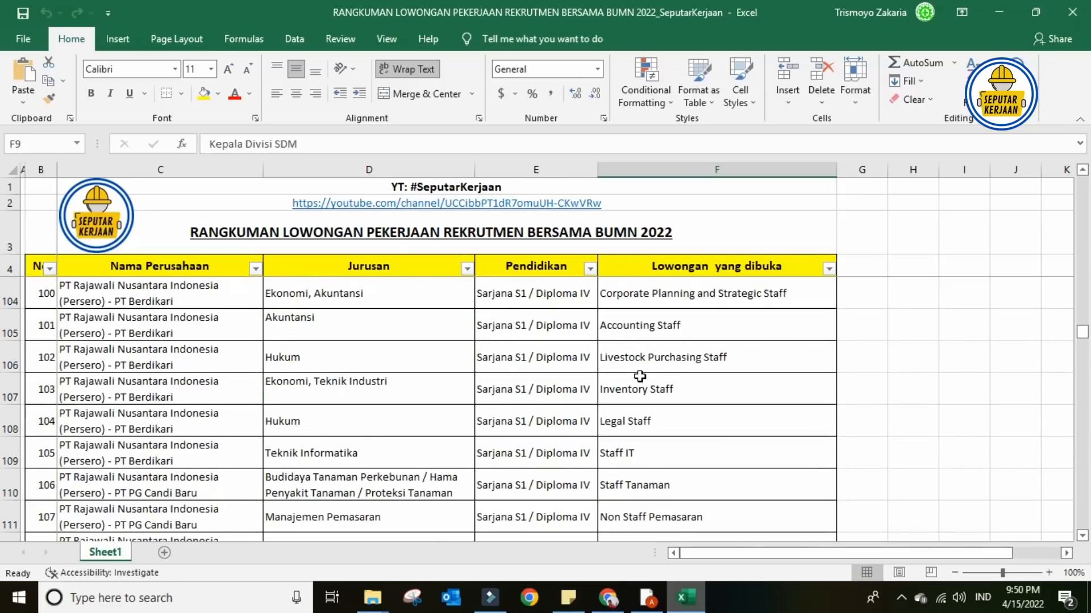
scroll(639, 376, "up", 15)
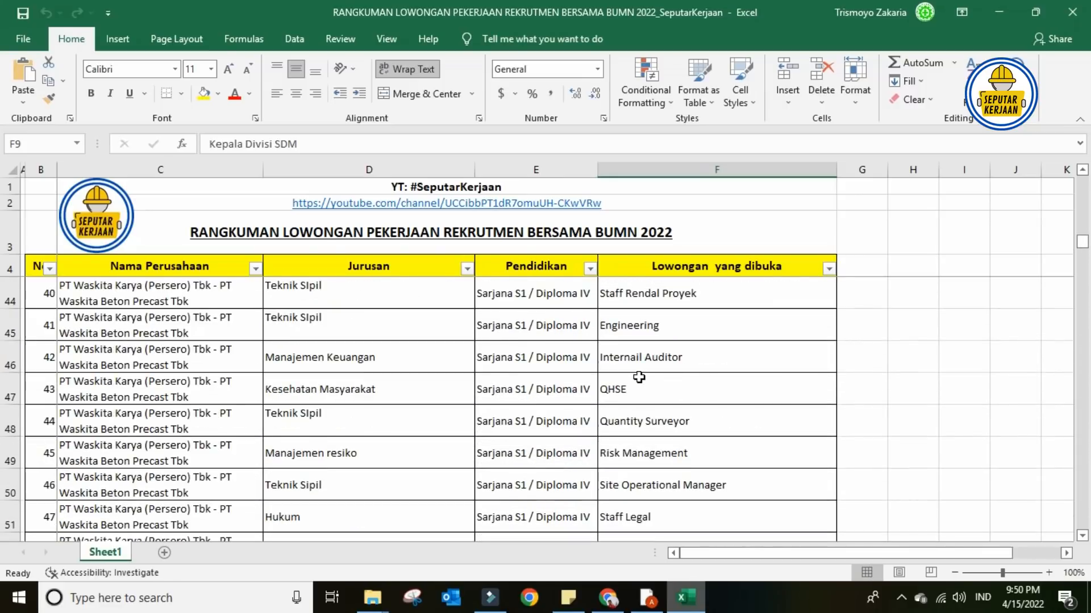
scroll(639, 377, "up", 15)
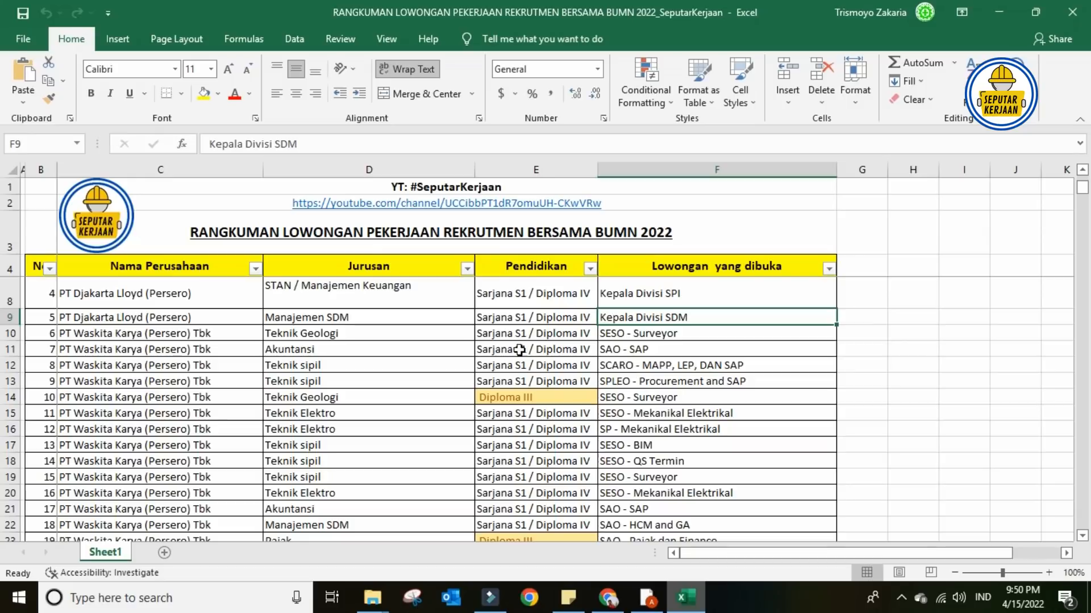
- Filter the Jurusan column by searching 'akutan', leaving 5 of 230 vacancies, then return to the browser
left_click(467, 268)
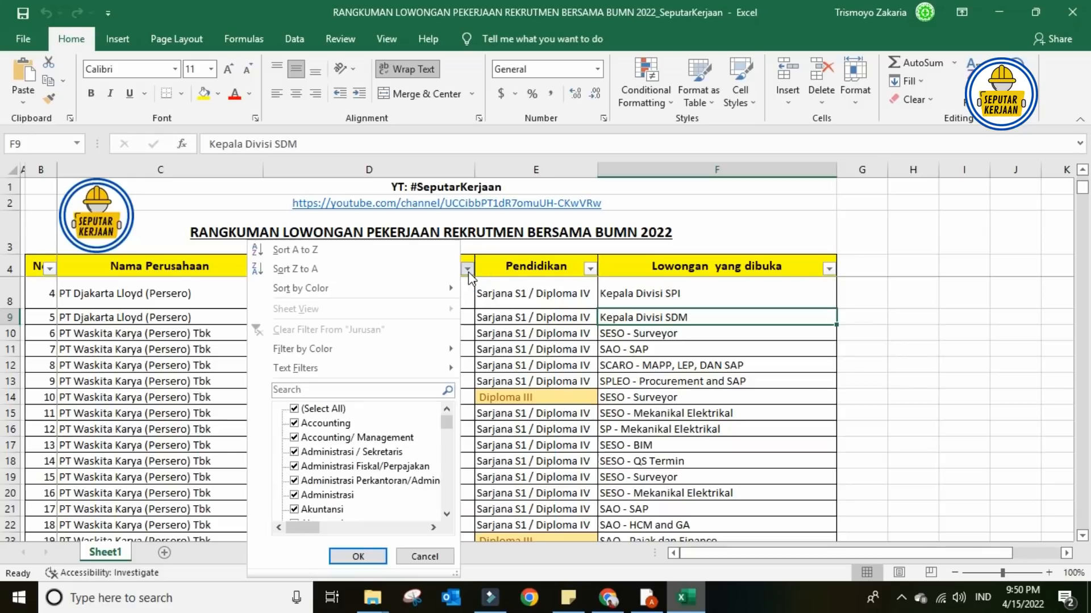
left_click(326, 392)
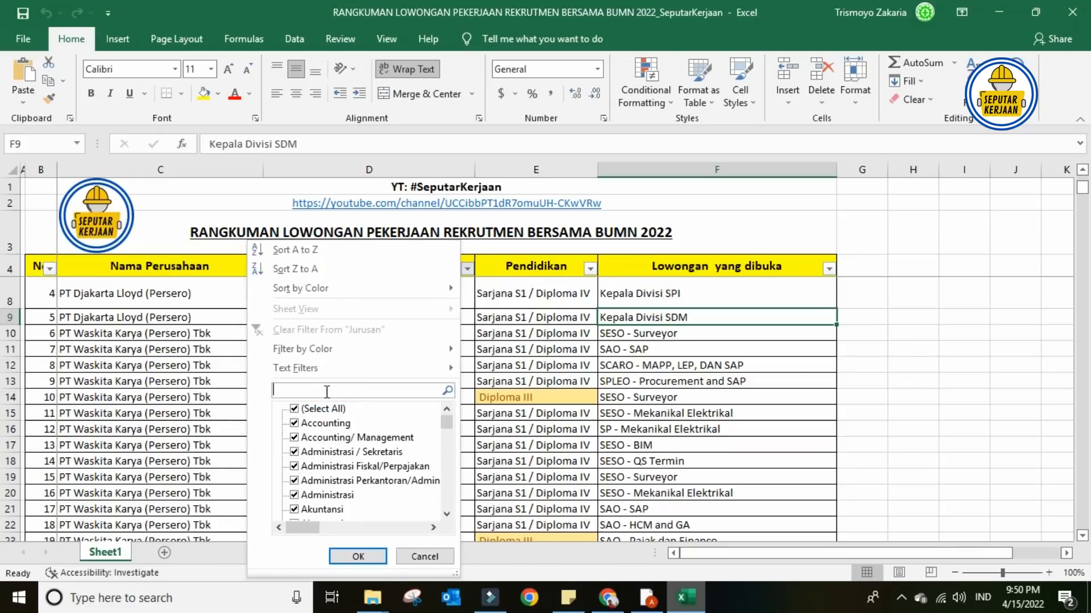
type("akutansi")
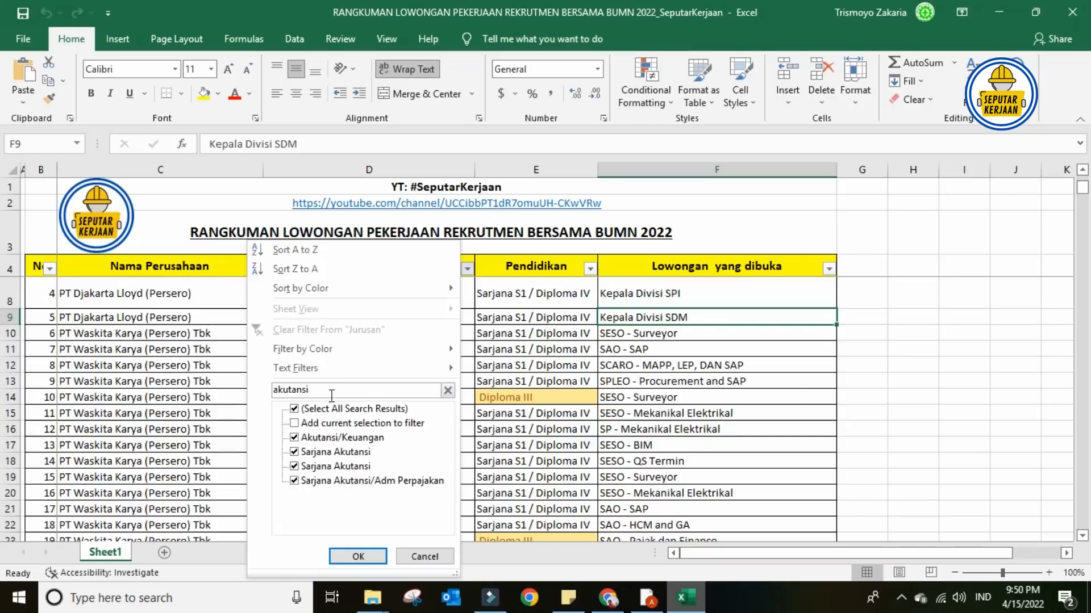
left_click(371, 554)
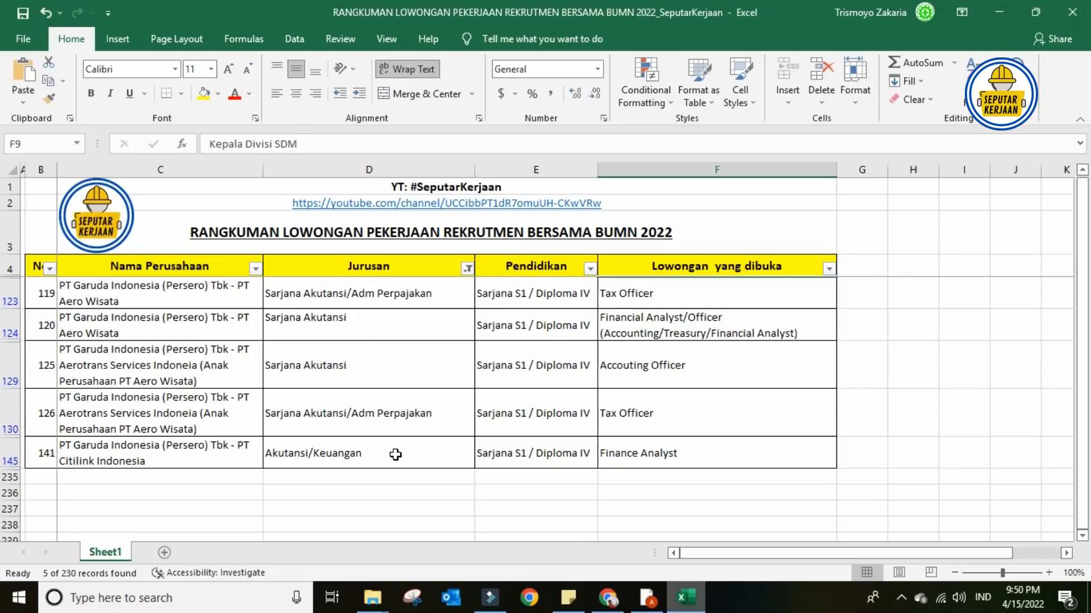
left_click(645, 596)
- Apply for Technician Instrument via Lamar Posisi and get the one-position-per-company refusal
left_click(608, 596)
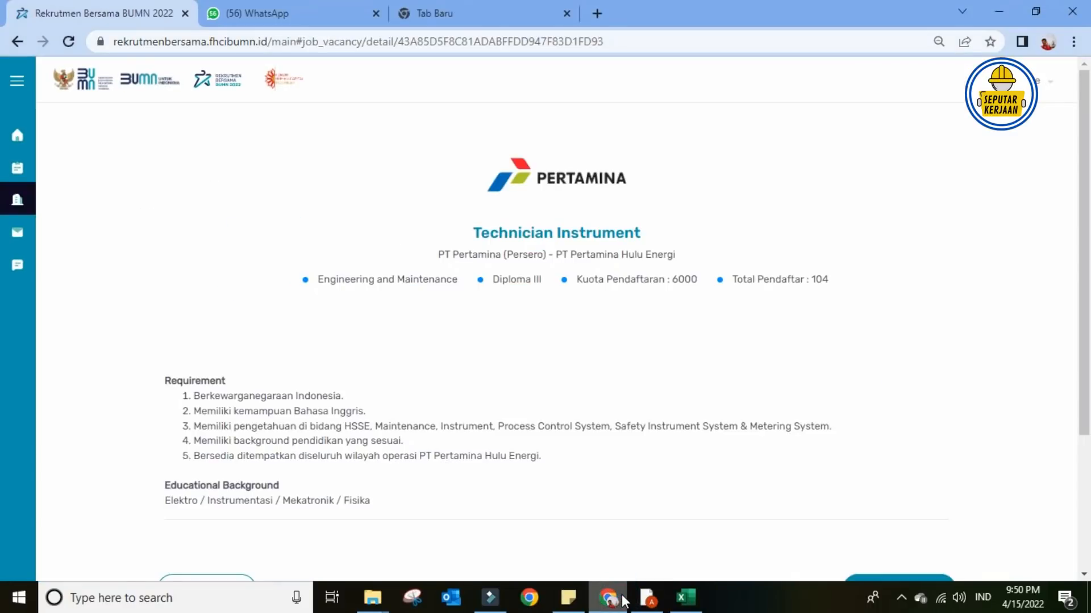
scroll(854, 481, "down", 2)
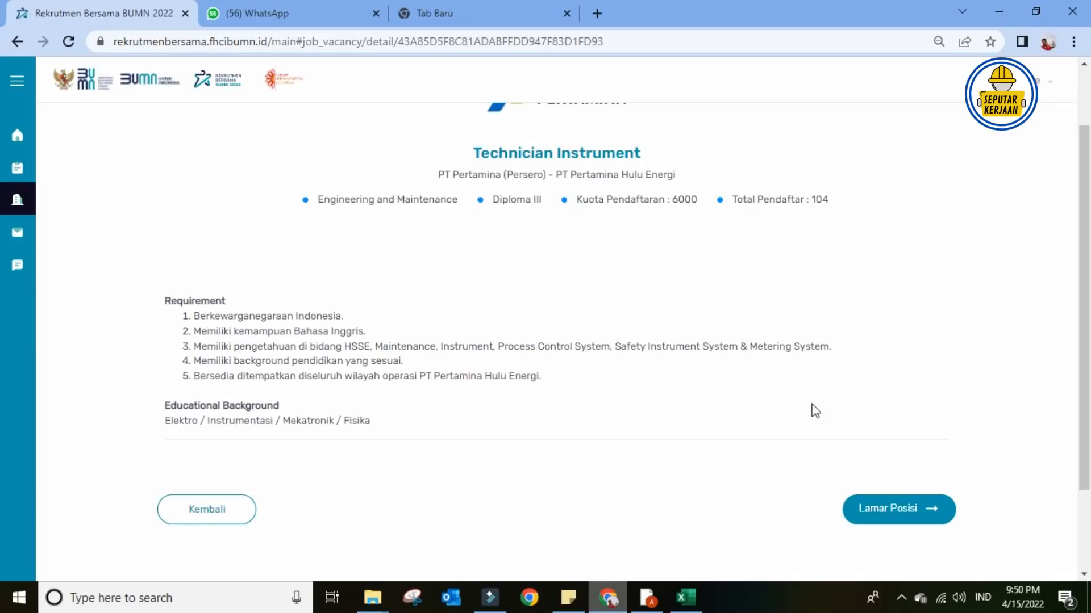
left_click(903, 508)
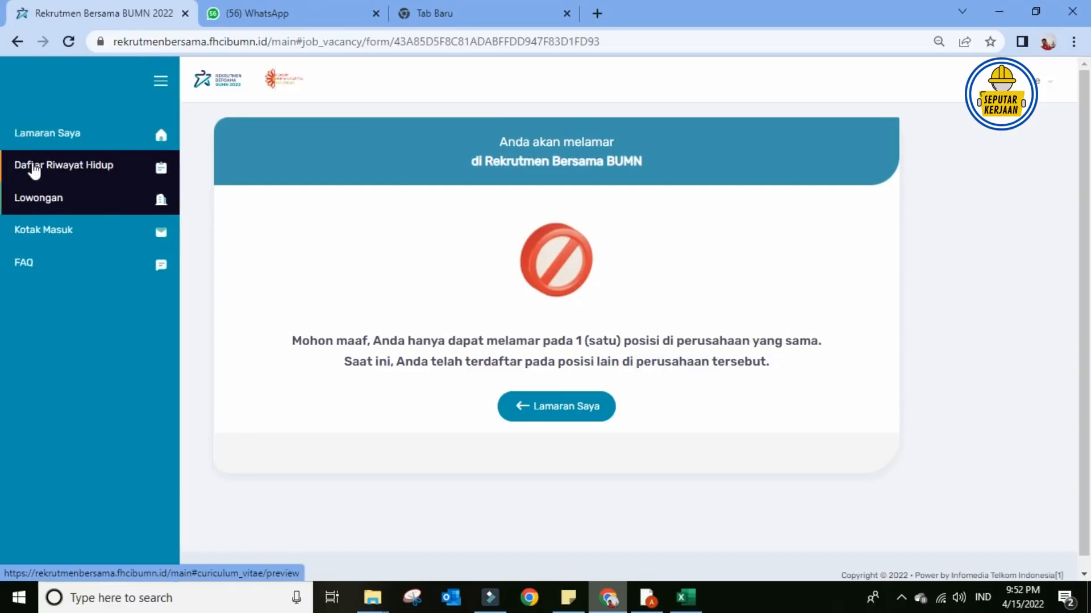
- Open Lamaran Saya from the expanded left sidebar
mouse_move(20, 171)
left_click(44, 137)
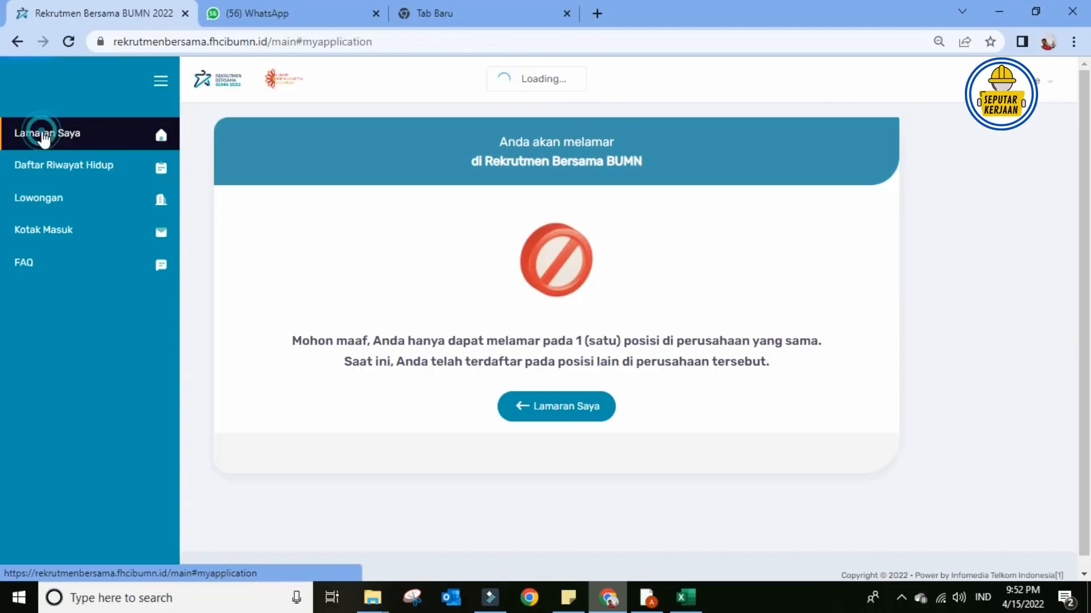